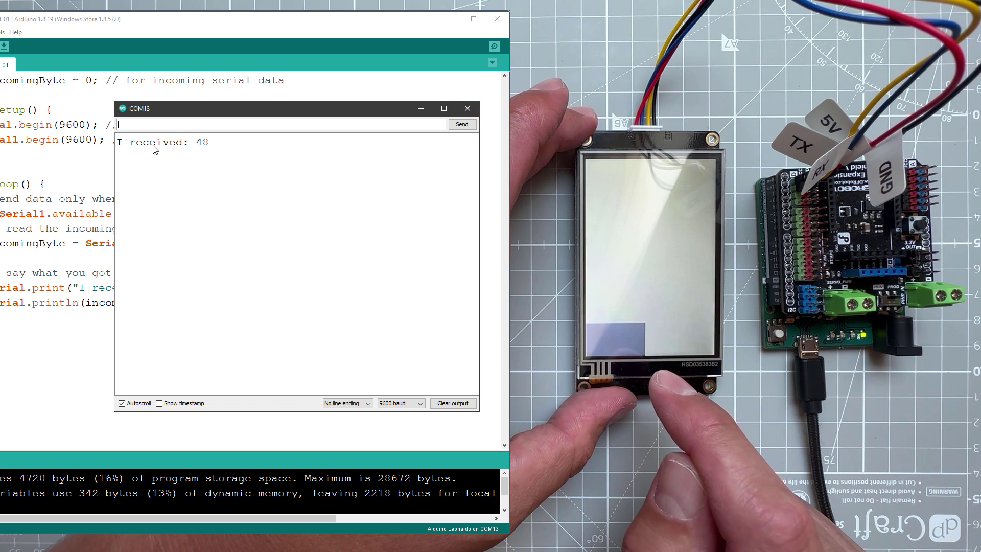
{"action": "double_click", "coordinate": [203, 144]}
{"action": "left_click", "coordinate": [221, 147]}
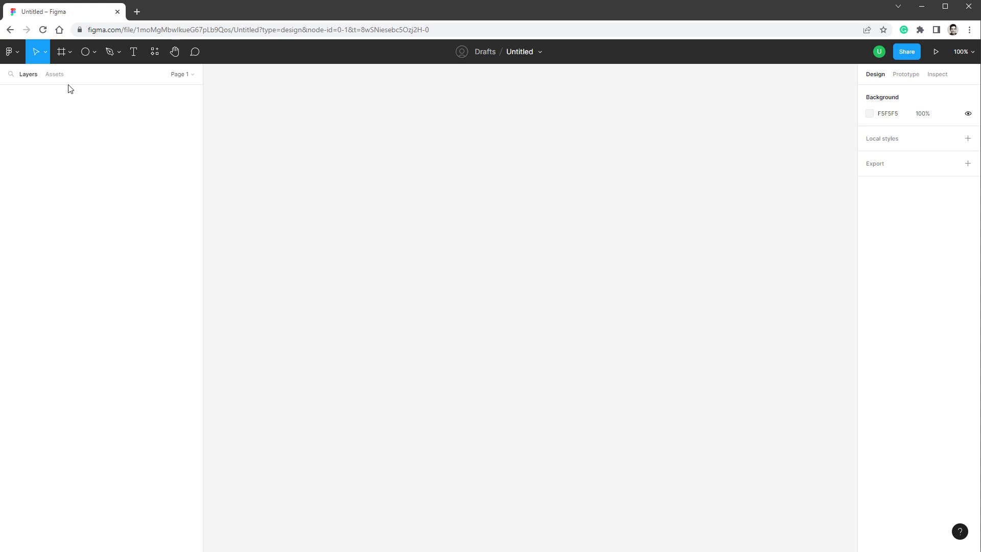
In the empty Figma file, draw a frame and set its size to 320 wide by 480 high.
{"action": "left_click", "coordinate": [68, 51]}
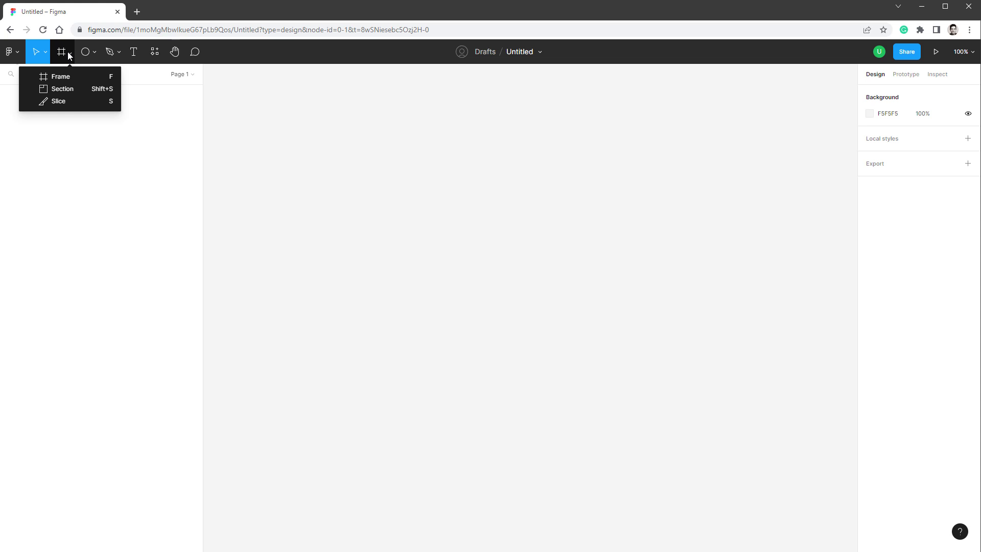
{"action": "left_click", "coordinate": [60, 77]}
{"action": "left_click_drag", "start_coordinate": [343, 162], "coordinate": [552, 348]}
{"action": "left_click", "coordinate": [889, 151]}
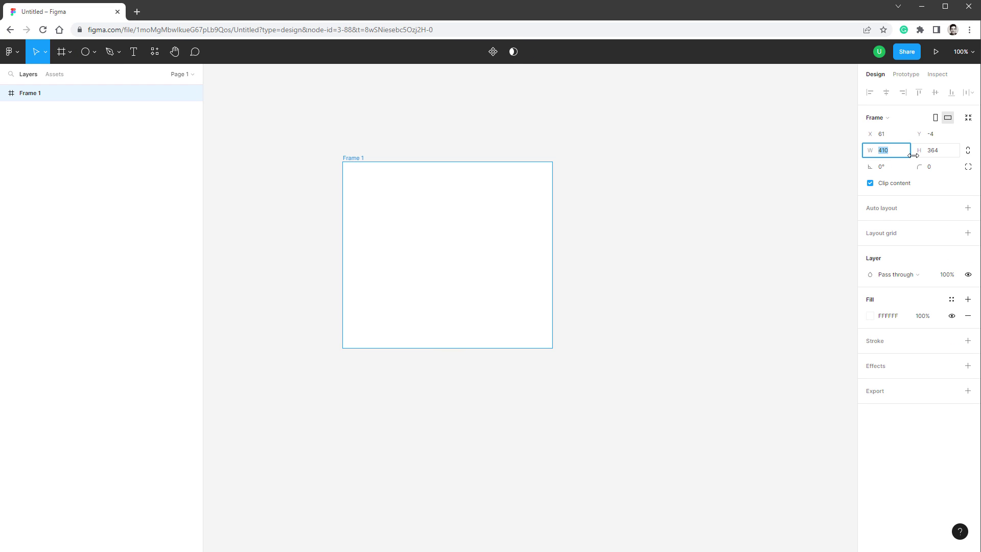
{"action": "key", "text": "Tab"}
{"action": "type", "text": "480"}
{"action": "key", "text": "Return"}
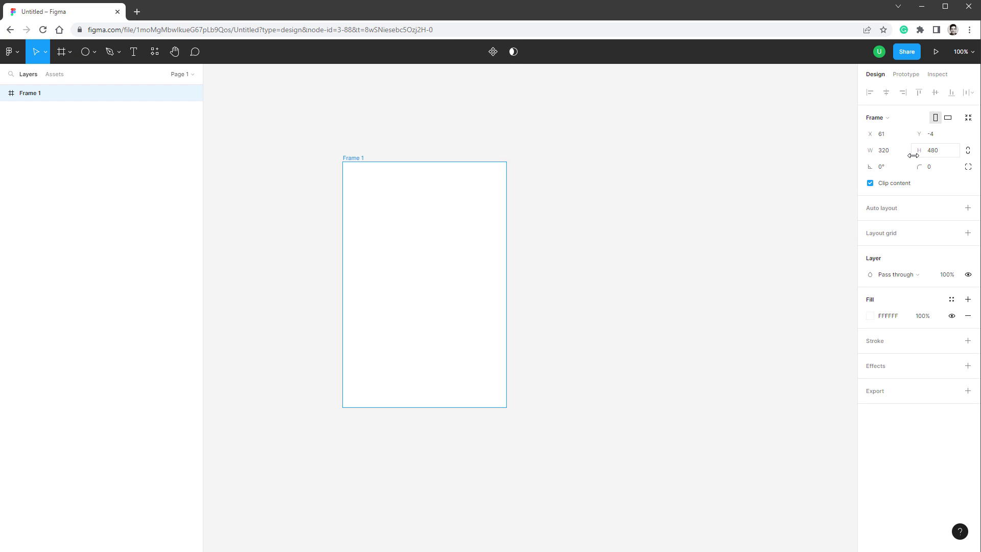
Place the frame at the canvas origin, with X and Y both 0.
{"action": "left_click", "coordinate": [887, 134]}
{"action": "type", "text": "0"}
{"action": "key", "text": "Return"}
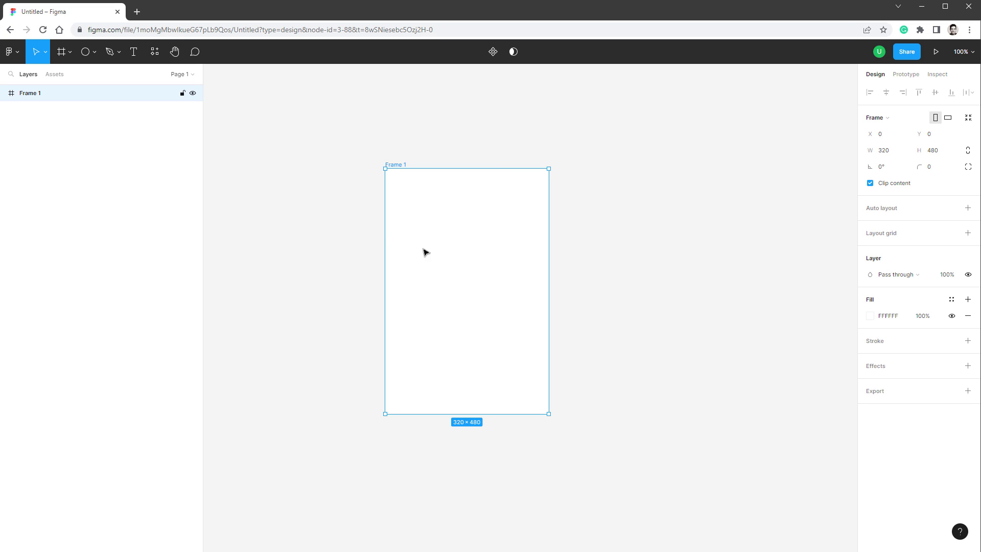
Draw a rectangle covering the whole frame and resize it to one quarter width and one fifth height, 80 × 96.
{"action": "left_click", "coordinate": [94, 52]}
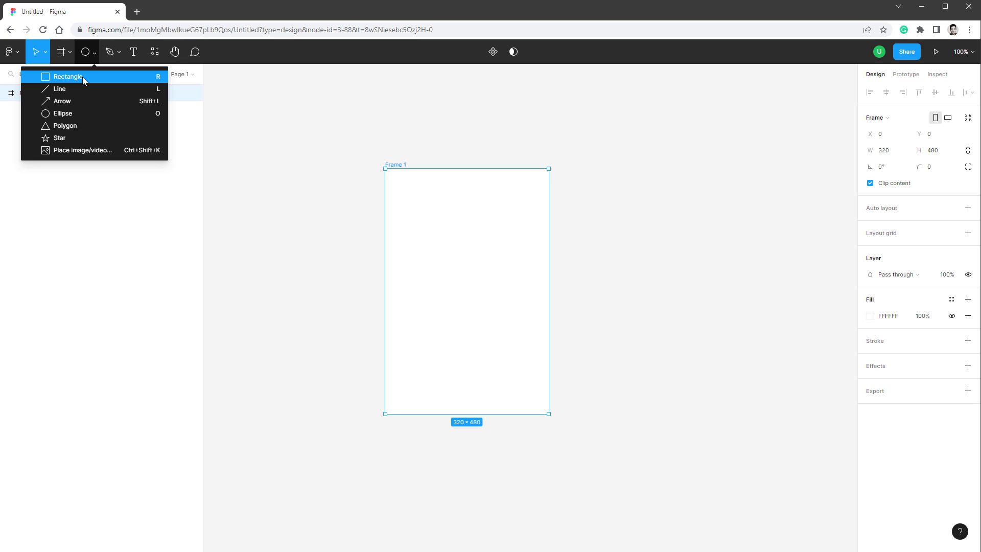
{"action": "left_click", "coordinate": [68, 76]}
{"action": "left_click_drag", "start_coordinate": [385, 169], "coordinate": [549, 415]}
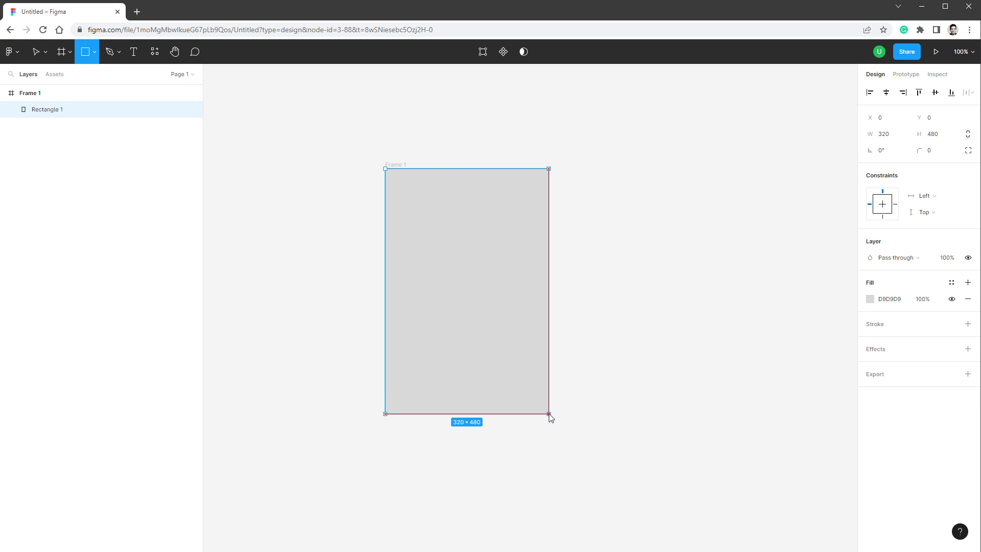
{"action": "left_click_drag", "start_coordinate": [549, 415], "coordinate": [549, 415]}
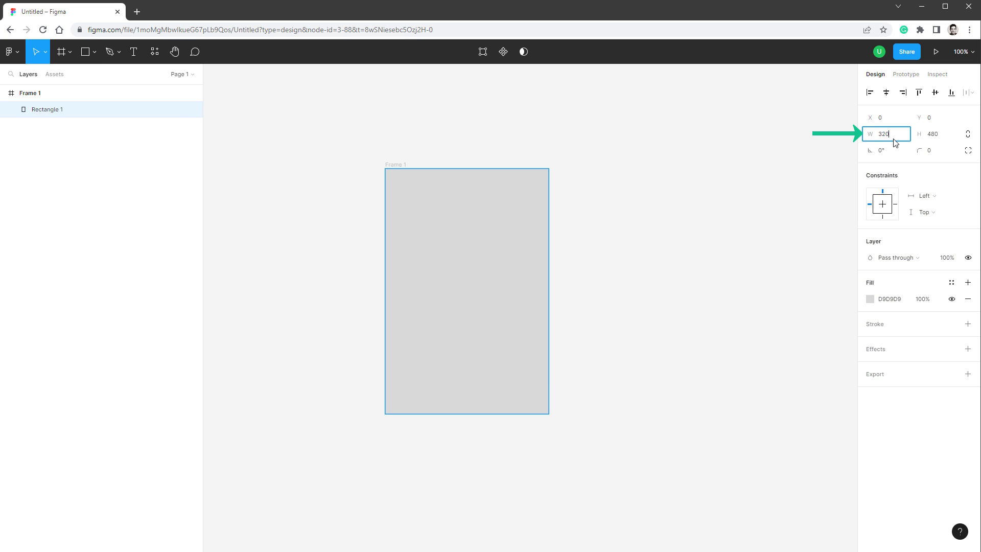
{"action": "left_click", "coordinate": [945, 141]}
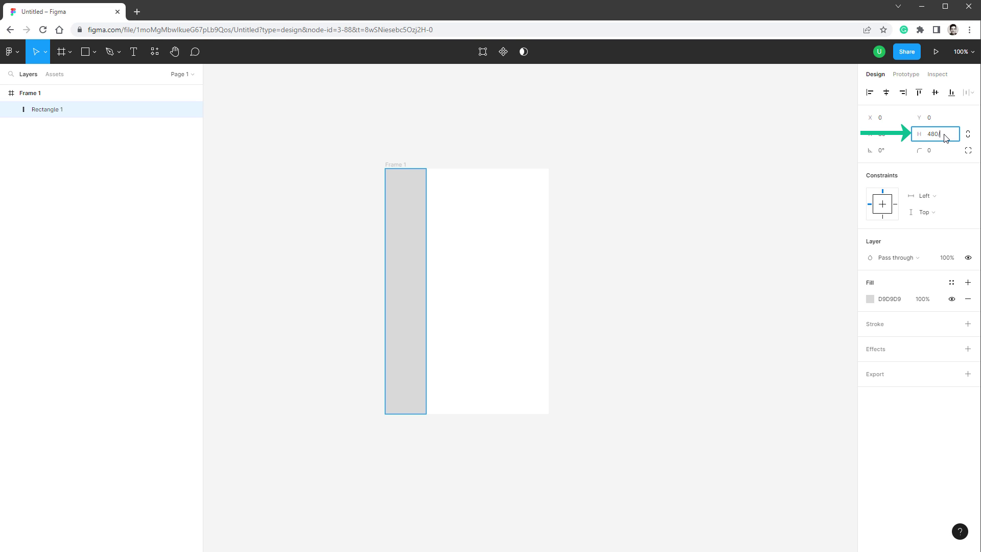
{"action": "key", "text": "Return"}
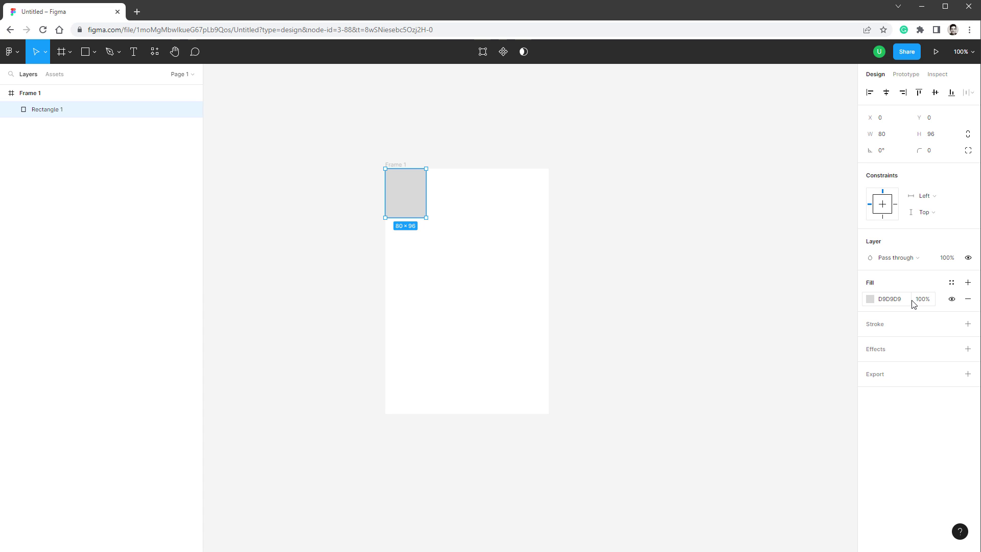
Remove the rectangle's fill and give it a black 1-pixel stroke aligned outside.
{"action": "left_click", "coordinate": [968, 300]}
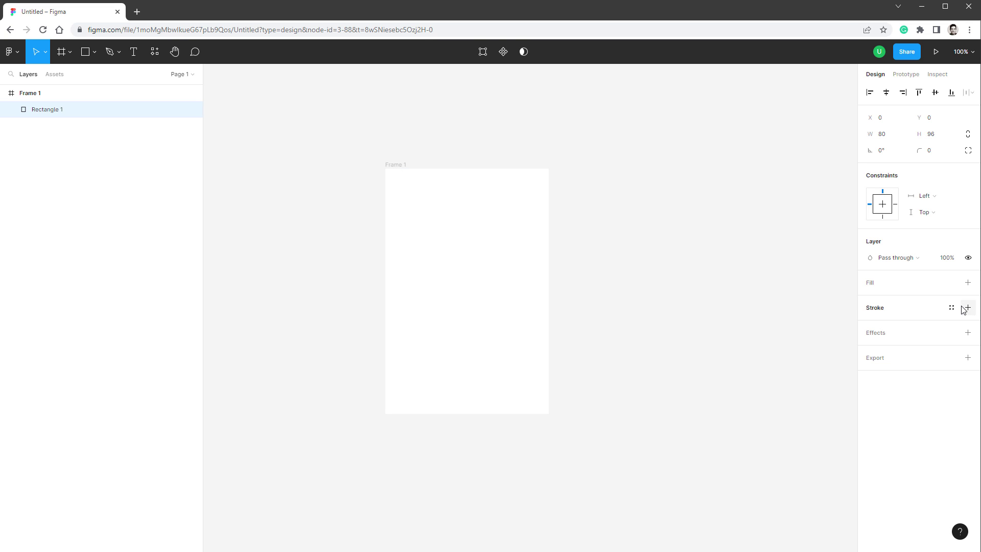
{"action": "left_click", "coordinate": [968, 308]}
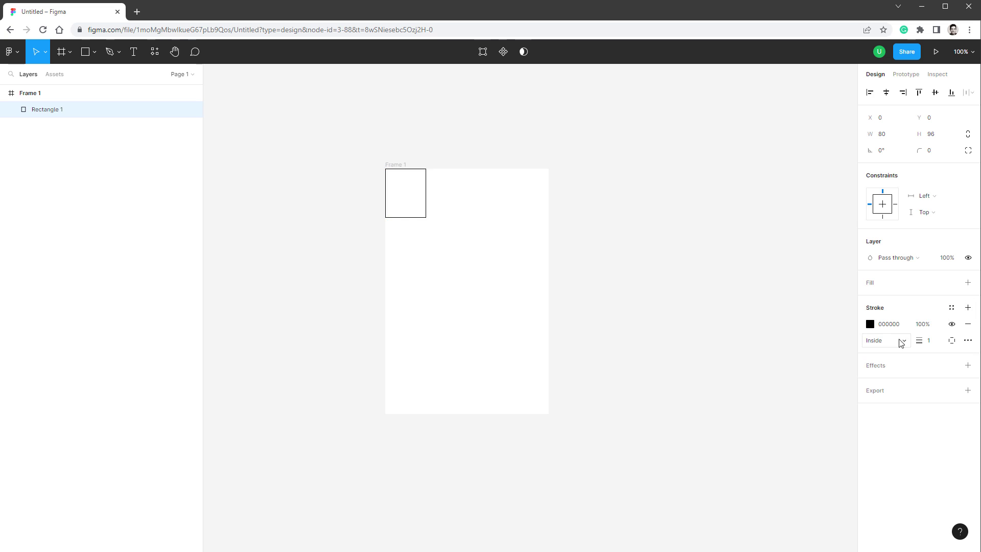
{"action": "left_click", "coordinate": [886, 340]}
{"action": "left_click", "coordinate": [889, 353]}
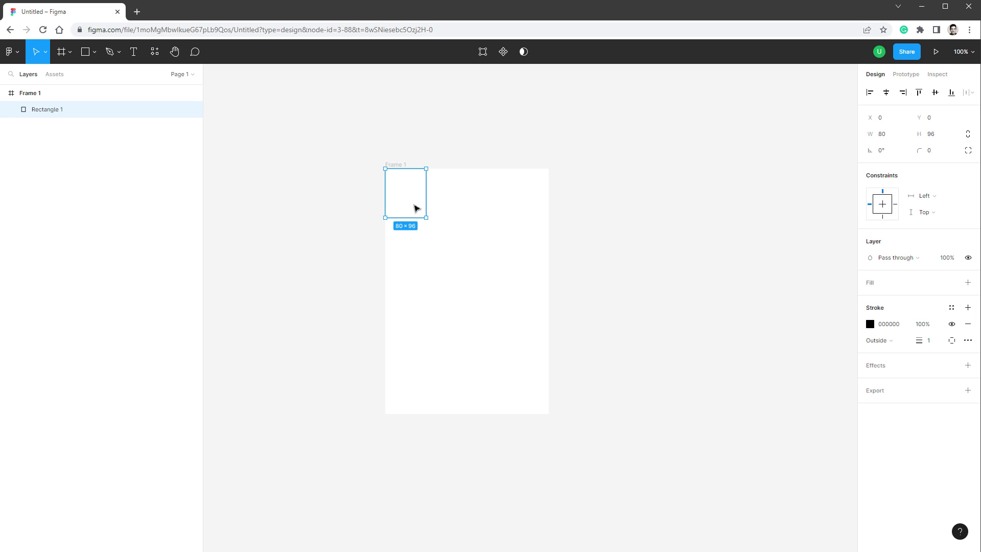
Duplicate the outlined rectangle across the frame's width to form a top row of four adjoining cells.
{"action": "key", "text": "alt"}
{"action": "left_click_drag", "start_coordinate": [415, 207], "coordinate": [457, 204]}
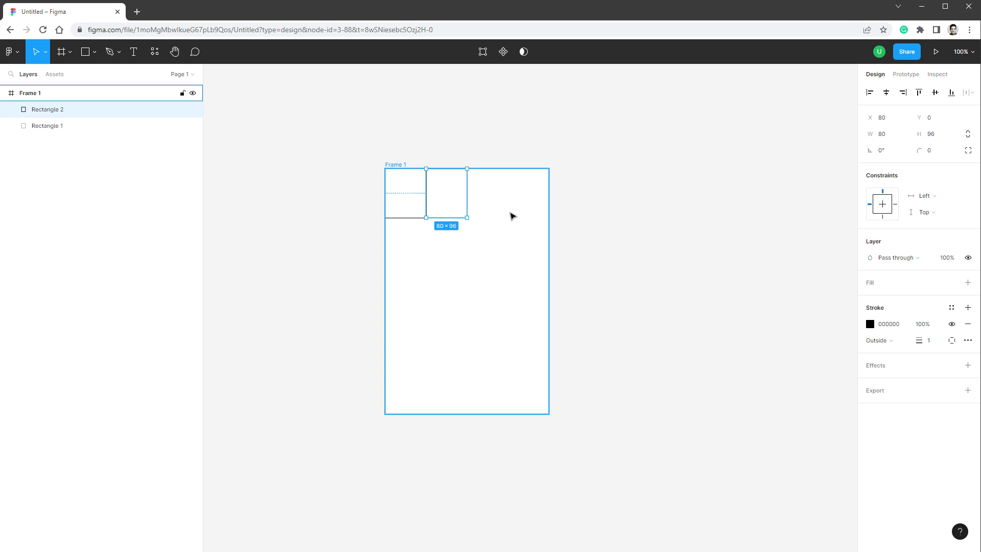
{"action": "key", "text": "ctrl+d"}
{"action": "key", "text": "ctrl+d"}
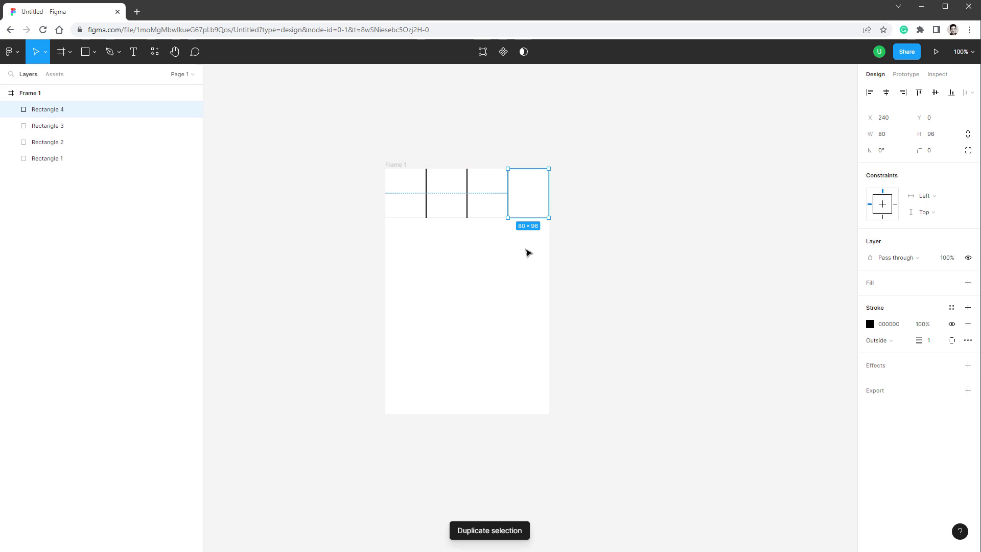
Duplicate the row of four cells downward until five adjoining rows fill the frame.
{"action": "key", "text": "ctrl+a"}
{"action": "left_click_drag", "start_coordinate": [438, 177], "coordinate": [443, 226]}
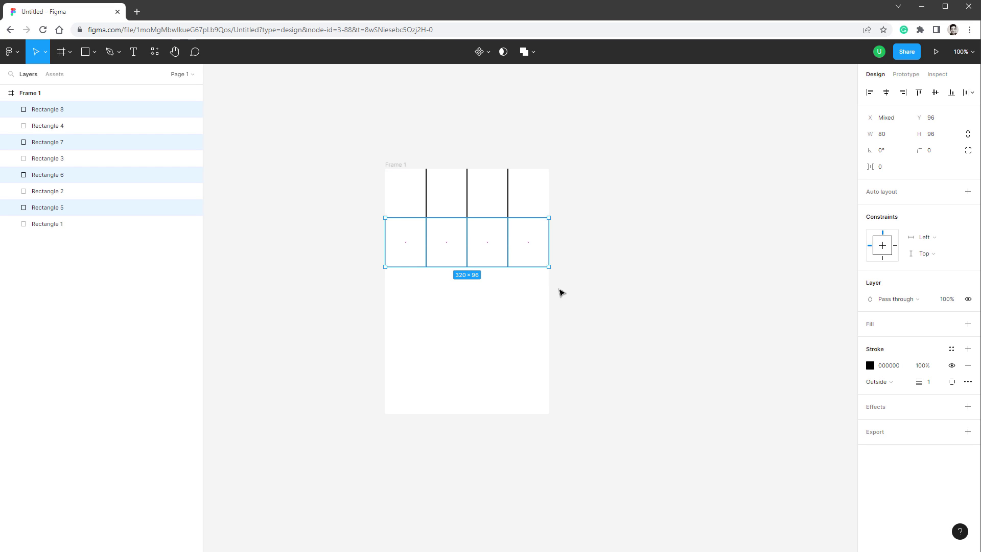
{"action": "key", "text": "ctrl+d"}
{"action": "key", "text": "ctrl+d"}
{"action": "key", "text": "ctrl+d"}
{"action": "left_click", "coordinate": [589, 298]}
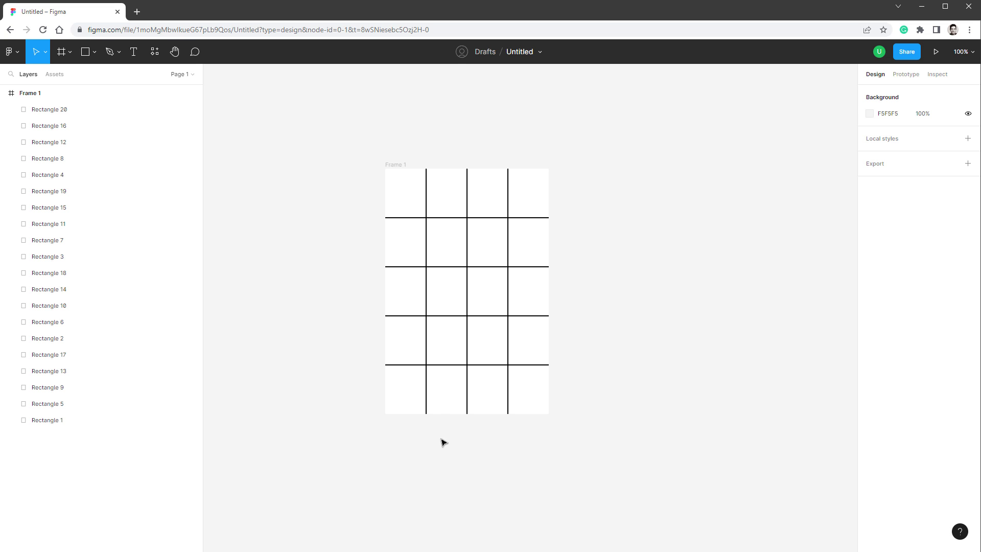
Delete the second cell of the bottom row and widen the first cell to span both columns.
{"action": "left_click_drag", "start_coordinate": [443, 442], "coordinate": [412, 389]}
{"action": "left_click", "coordinate": [346, 376]}
{"action": "left_click", "coordinate": [447, 397]}
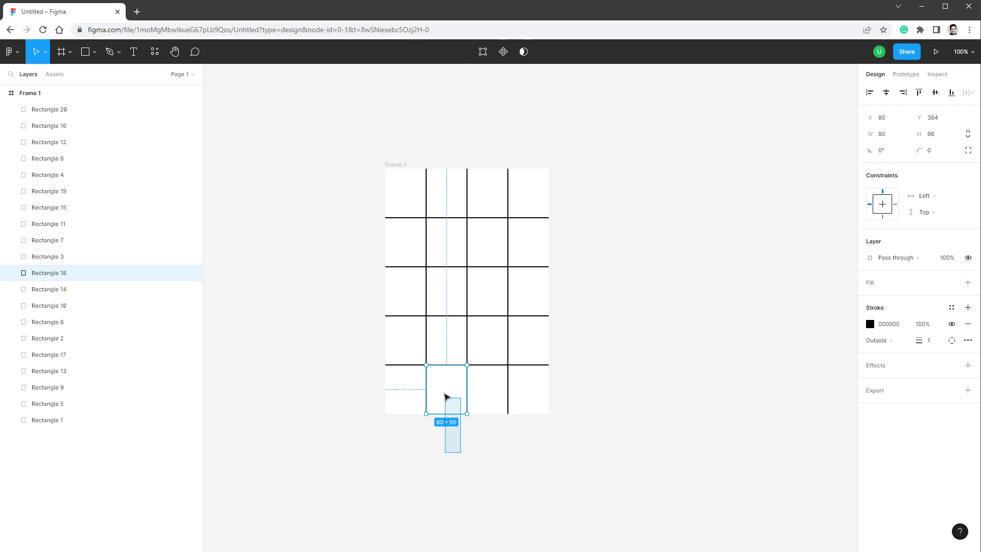
{"action": "key", "text": "Delete"}
{"action": "left_click", "coordinate": [413, 393]}
{"action": "left_click_drag", "start_coordinate": [428, 388], "coordinate": [467, 390]}
{"action": "key", "text": "Escape"}
Delete the fourth-column cell in the fourth row and extend the cell below it upward across both rows.
{"action": "left_click", "coordinate": [528, 341]}
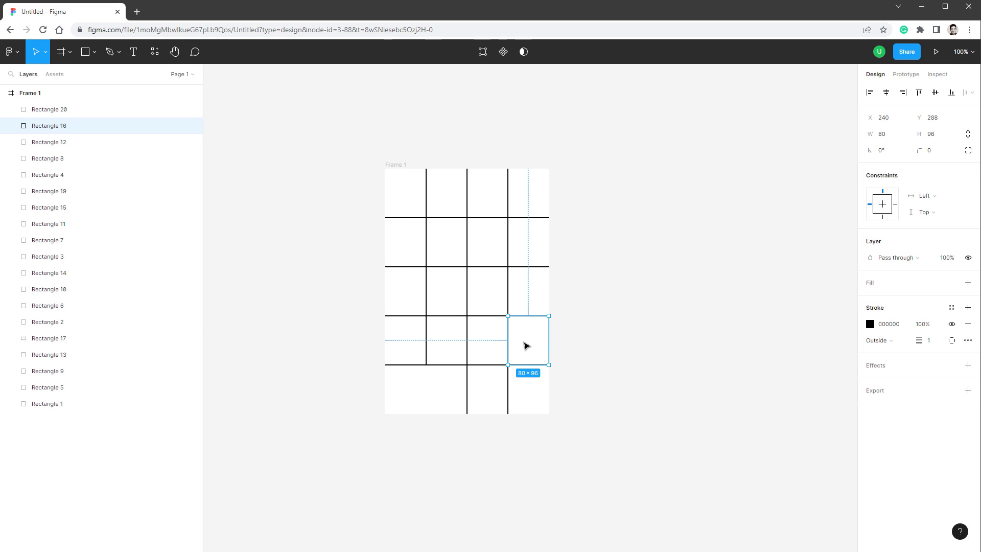
{"action": "key", "text": "Delete"}
{"action": "left_click", "coordinate": [528, 367]}
{"action": "left_click_drag", "start_coordinate": [526, 366], "coordinate": [531, 316]}
Delete the fourth-column cell in the second row and extend the third-row cell upward across both rows.
{"action": "left_click", "coordinate": [530, 248]}
{"action": "key", "text": "Delete"}
{"action": "left_click", "coordinate": [533, 276]}
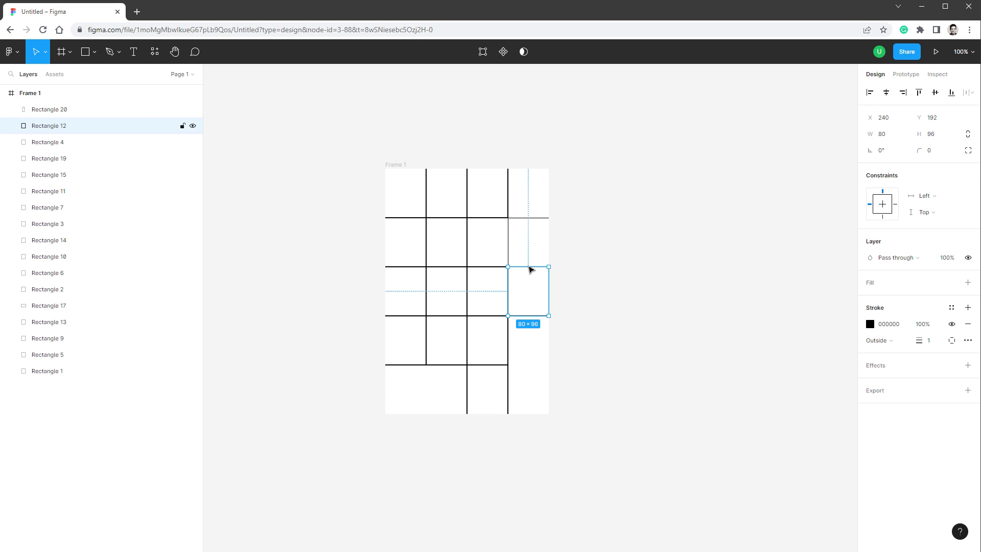
{"action": "left_click_drag", "start_coordinate": [527, 266], "coordinate": [527, 218]}
{"action": "left_click", "coordinate": [578, 250]}
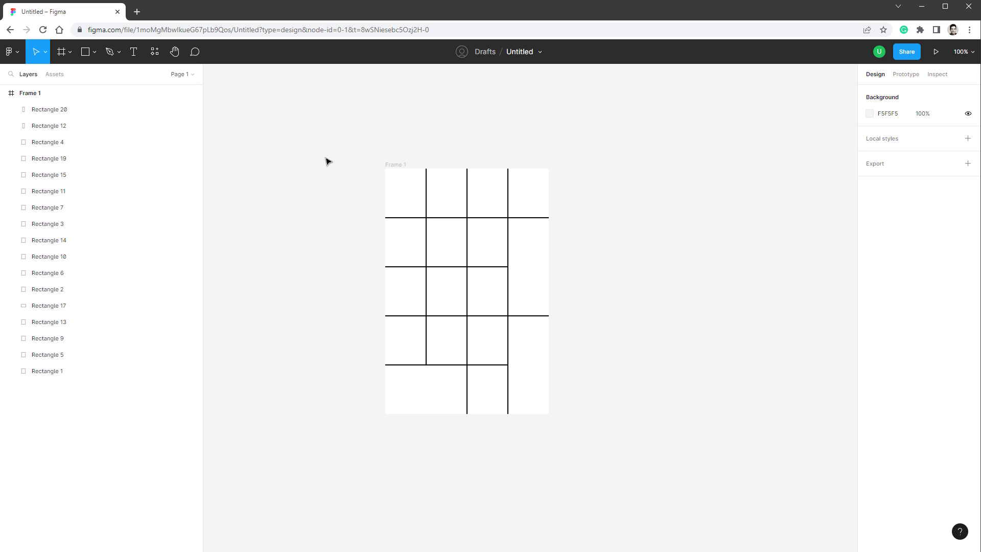
Group the frame with its cells, rename the group "grid" and lock it.
{"action": "left_click_drag", "start_coordinate": [328, 162], "coordinate": [577, 413]}
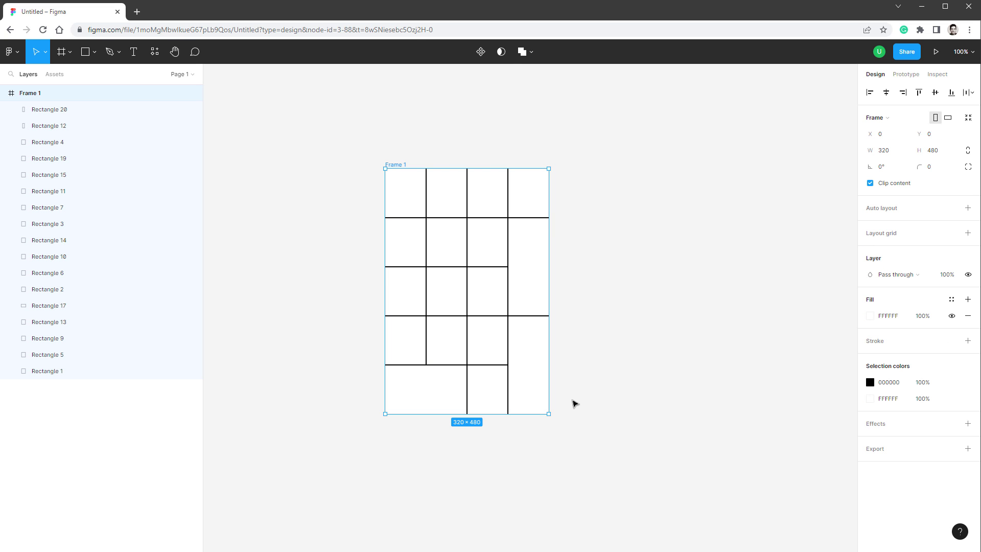
{"action": "key", "text": "ctrl+g"}
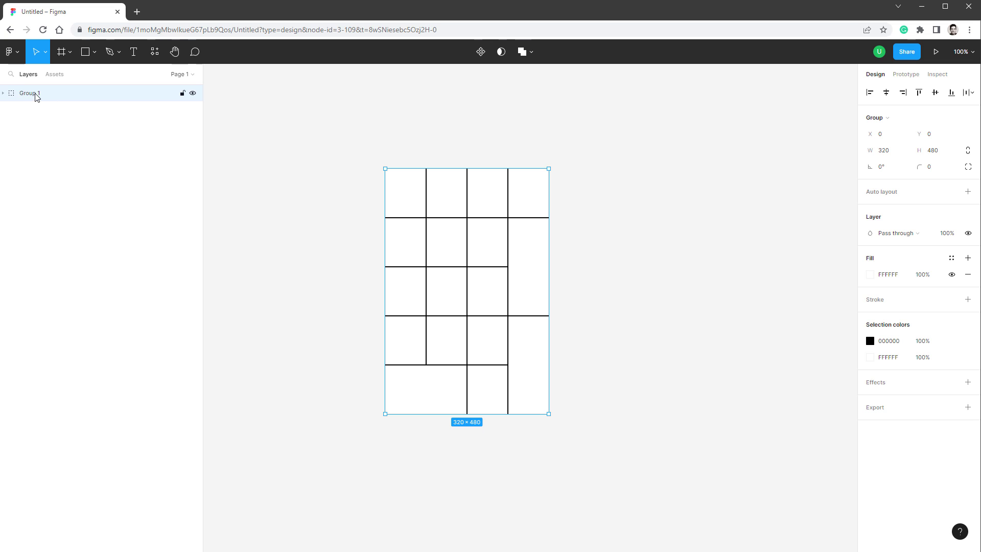
{"action": "double_click", "coordinate": [41, 96]}
{"action": "type", "text": "grid"}
{"action": "key", "text": "Return"}
{"action": "left_click", "coordinate": [183, 94]}
Add a text label reading "0" inside the first cell of the top row.
{"action": "left_click", "coordinate": [134, 51]}
{"action": "left_click", "coordinate": [395, 188]}
{"action": "type", "text": "0"}
{"action": "key", "text": "Escape"}
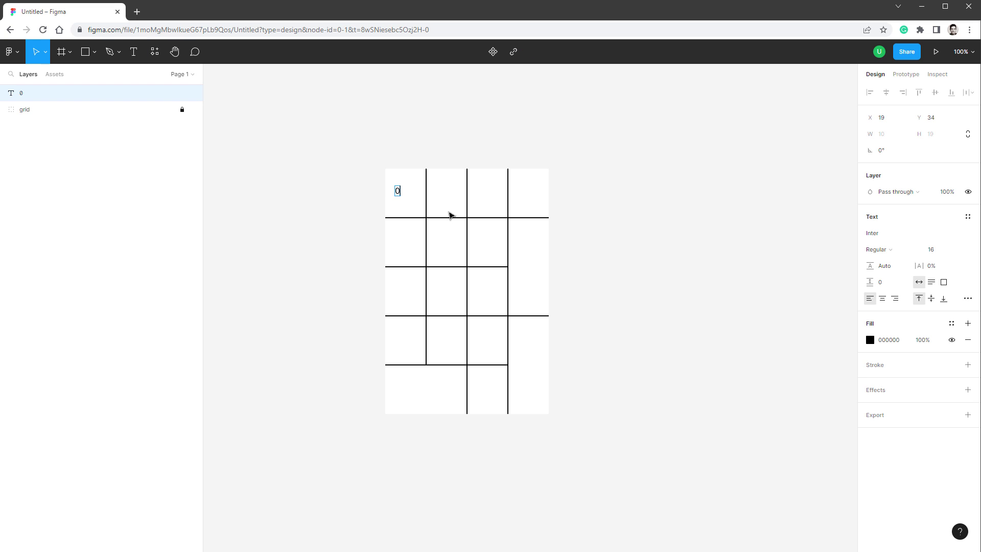
Format the "0" label as JetBrains Mono ExtraLight, size 32, and move it to X 6, Y 0 in its cell's upper-left corner.
{"action": "left_click", "coordinate": [882, 235]}
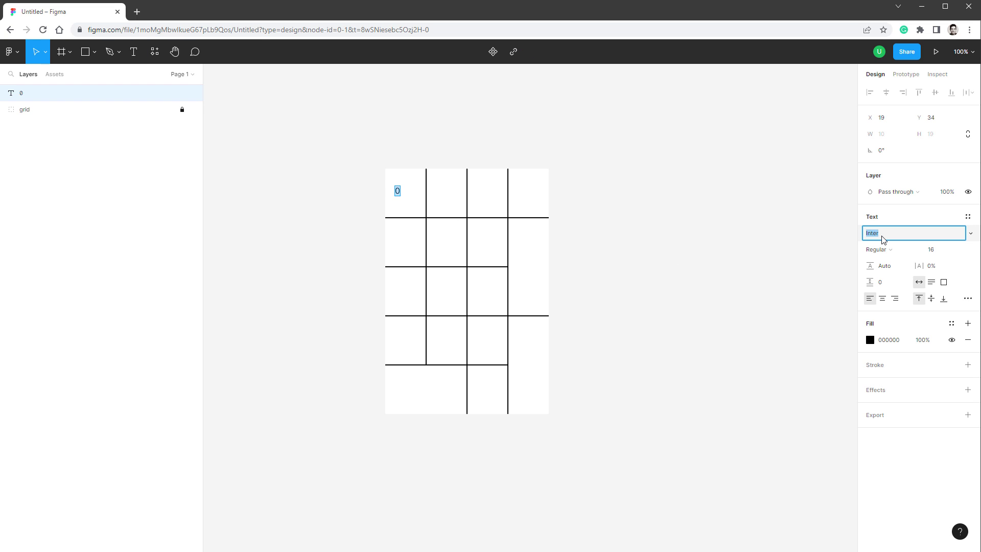
{"action": "type", "text": "JetBrains Mono"}
{"action": "key", "text": "Return"}
{"action": "left_click", "coordinate": [879, 250]}
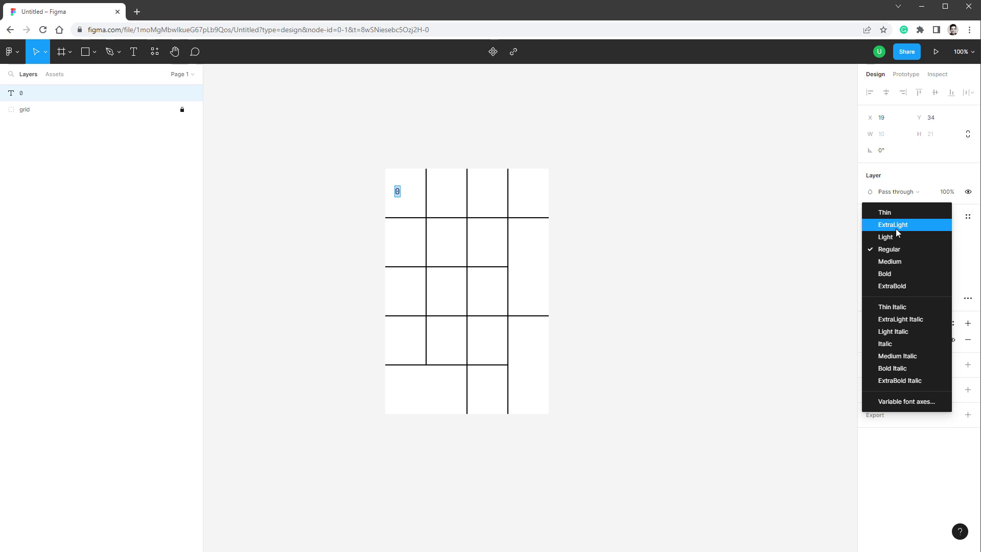
{"action": "left_click", "coordinate": [890, 221]}
{"action": "left_click", "coordinate": [958, 249]}
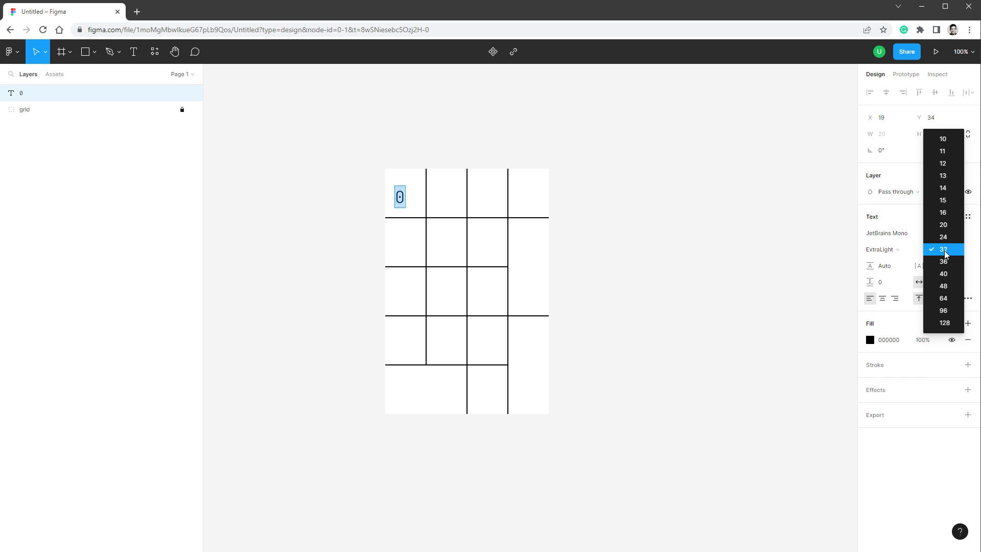
{"action": "left_click", "coordinate": [947, 250]}
{"action": "key", "text": "Escape"}
{"action": "mouse_move", "coordinate": [400, 200]}
{"action": "left_mouse_down"}
{"action": "mouse_move", "coordinate": [395, 186]}
{"action": "mouse_move", "coordinate": [394, 201]}
{"action": "left_mouse_up"}
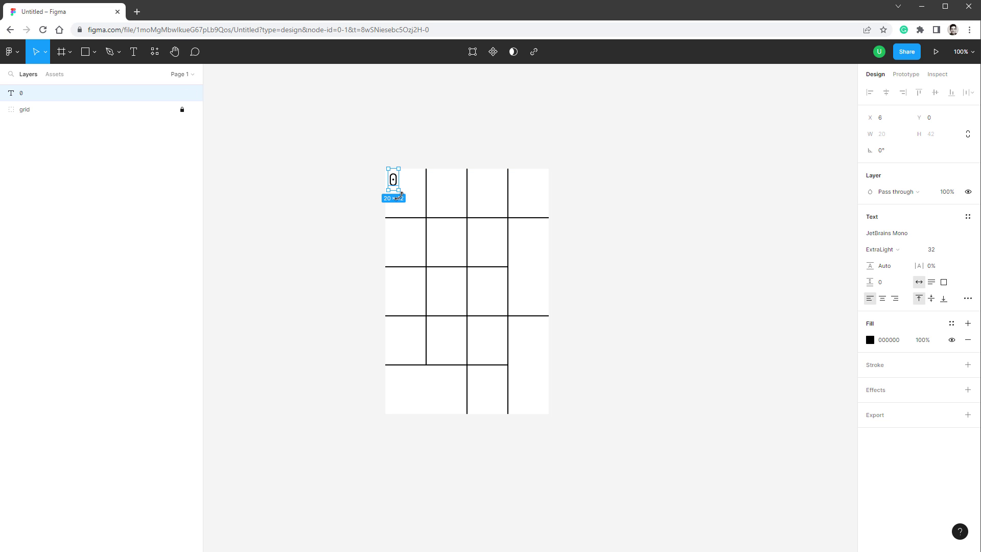
{"action": "left_click", "coordinate": [417, 163]}
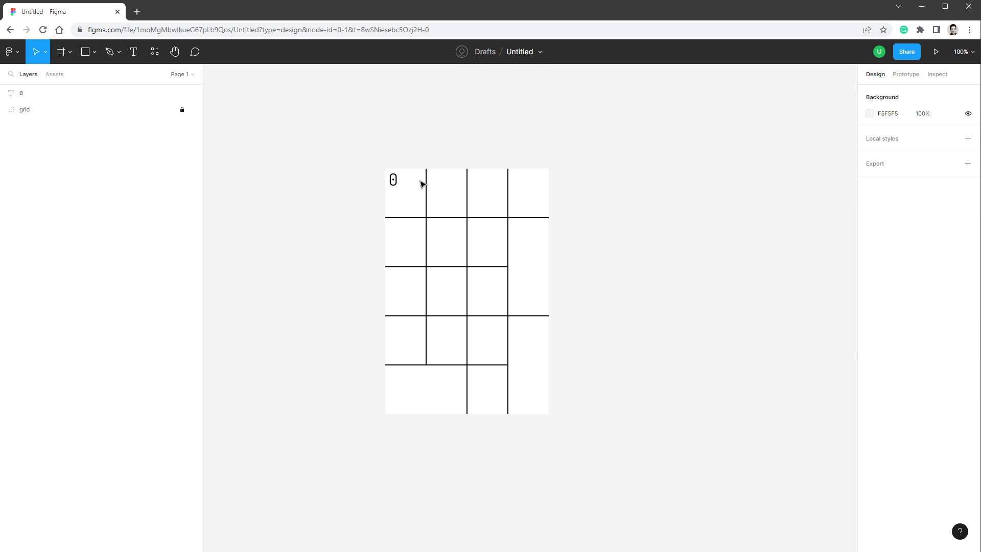
Duplicate the "0" label into the other three cells of the top row, evenly spaced.
{"action": "left_click", "coordinate": [397, 184]}
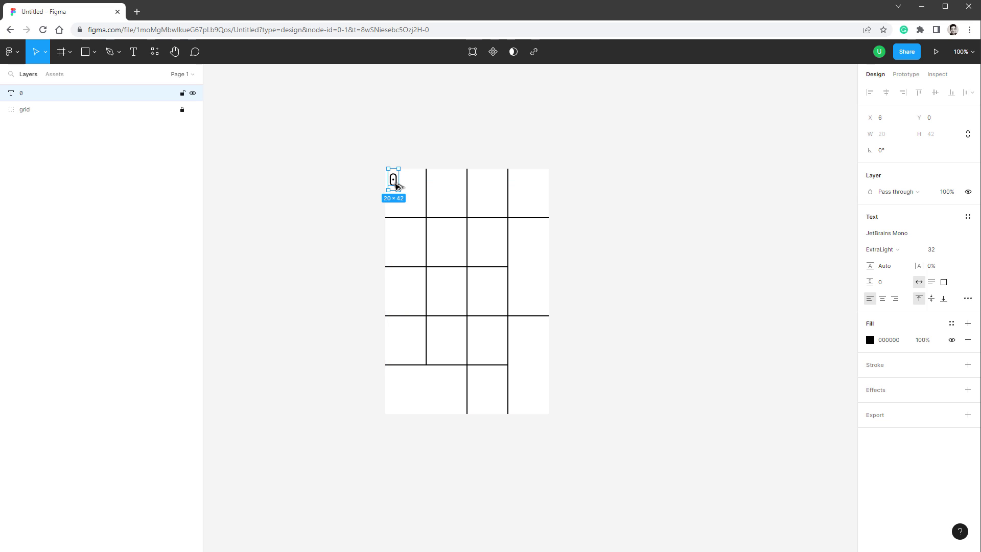
{"action": "left_click_drag", "start_coordinate": [399, 183], "coordinate": [438, 186]}
{"action": "key", "text": "ctrl+d"}
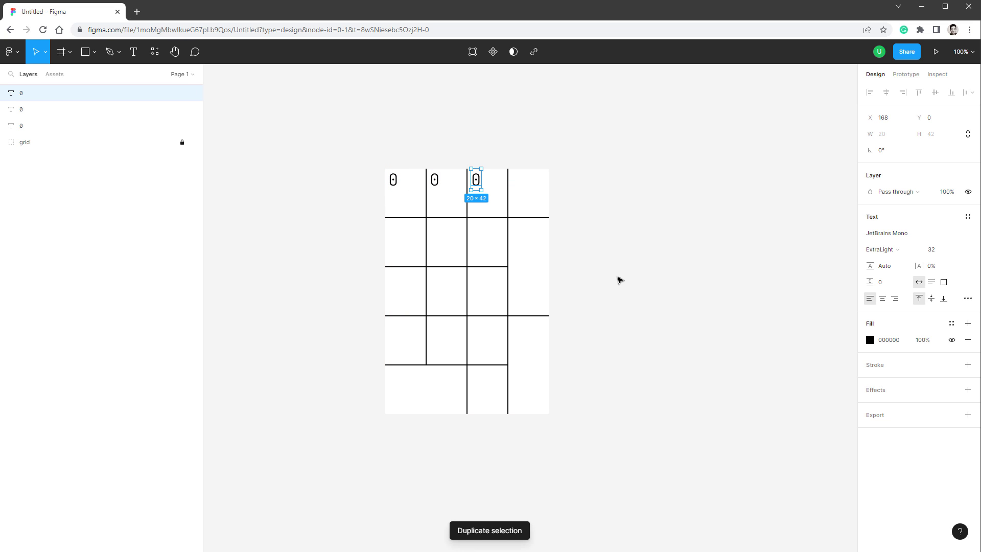
{"action": "key", "text": "ctrl+d"}
Select the four top-row labels and duplicate them into the four rows below.
{"action": "left_click", "coordinate": [484, 187], "text": "shift"}
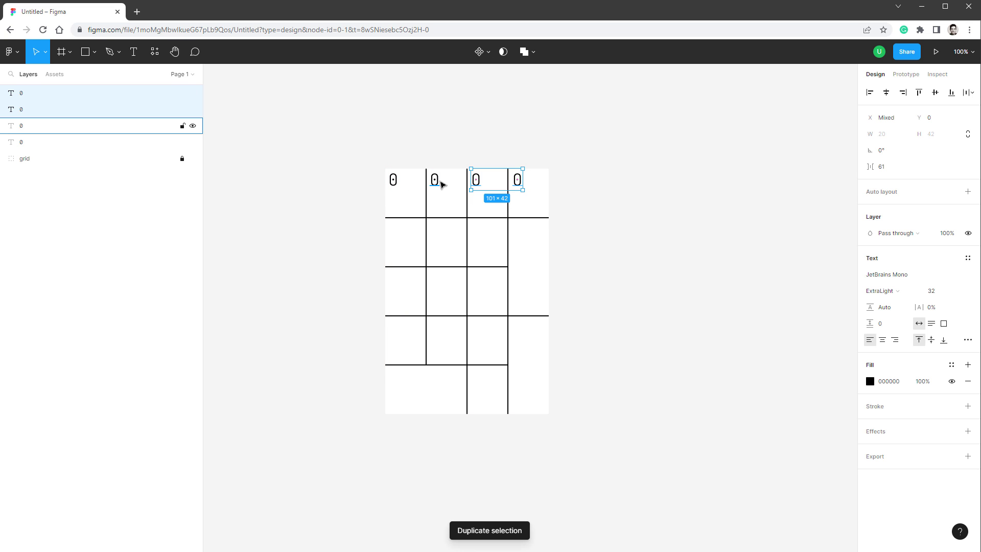
{"action": "left_click", "coordinate": [437, 184], "text": "shift"}
{"action": "left_click", "coordinate": [394, 182], "text": "shift"}
{"action": "left_click_drag", "start_coordinate": [436, 185], "coordinate": [436, 234]}
{"action": "key", "text": "ctrl+d"}
{"action": "key", "text": "ctrl+d"}
{"action": "key", "text": "ctrl+d"}
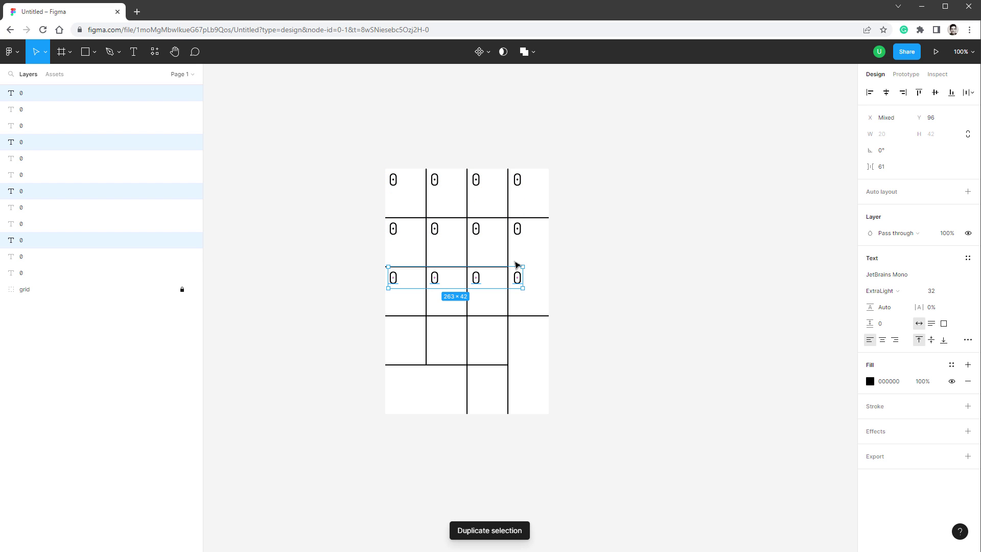
Delete the surplus "0" labels so each merged cell keeps only one.
{"action": "left_click", "coordinate": [519, 277]}
{"action": "key", "text": "Delete"}
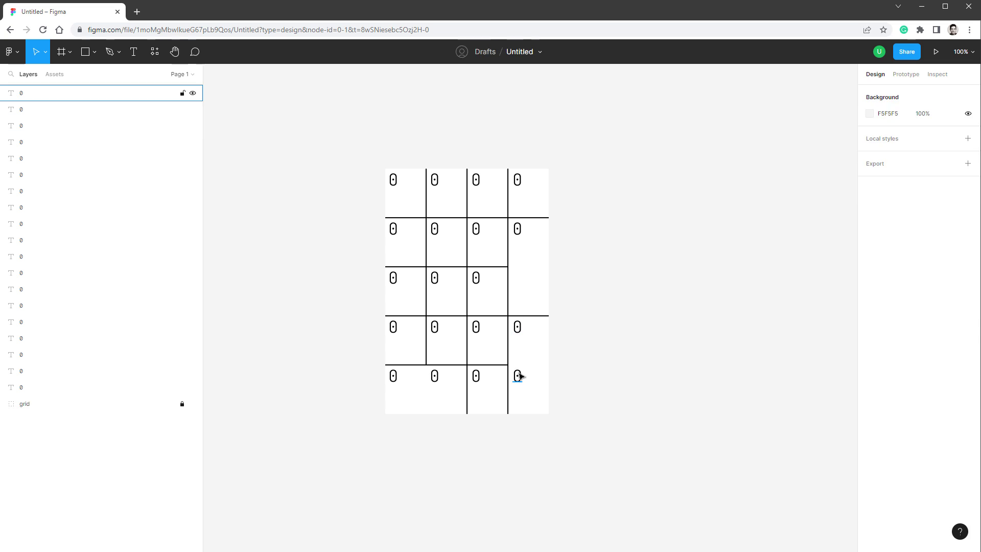
{"action": "left_click", "coordinate": [519, 377]}
{"action": "key", "text": "Delete"}
{"action": "left_click", "coordinate": [439, 377]}
{"action": "key", "text": "Delete"}
Change the first three labels in the second row to "7", "8" and "9".
{"action": "left_click", "coordinate": [134, 53]}
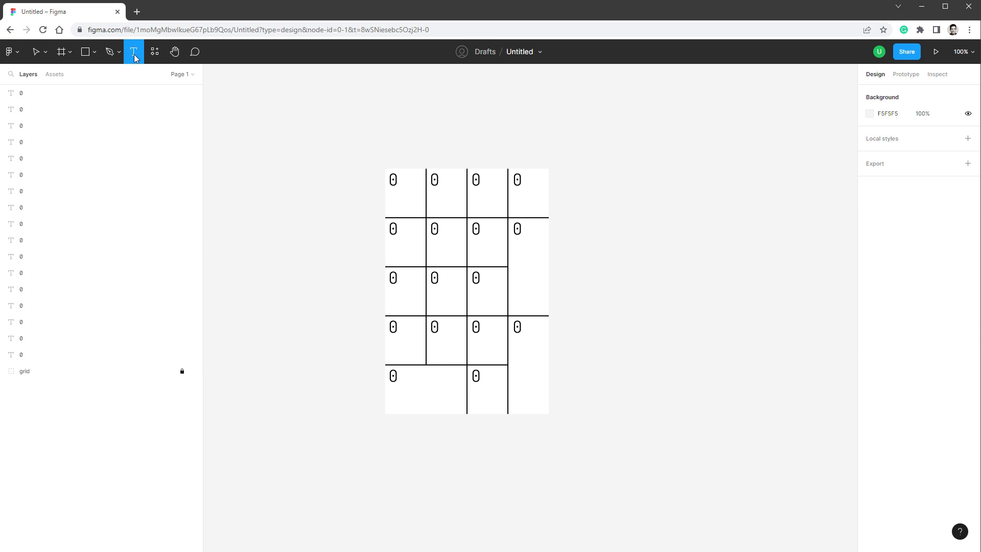
{"action": "double_click", "coordinate": [394, 228]}
{"action": "type", "text": "7"}
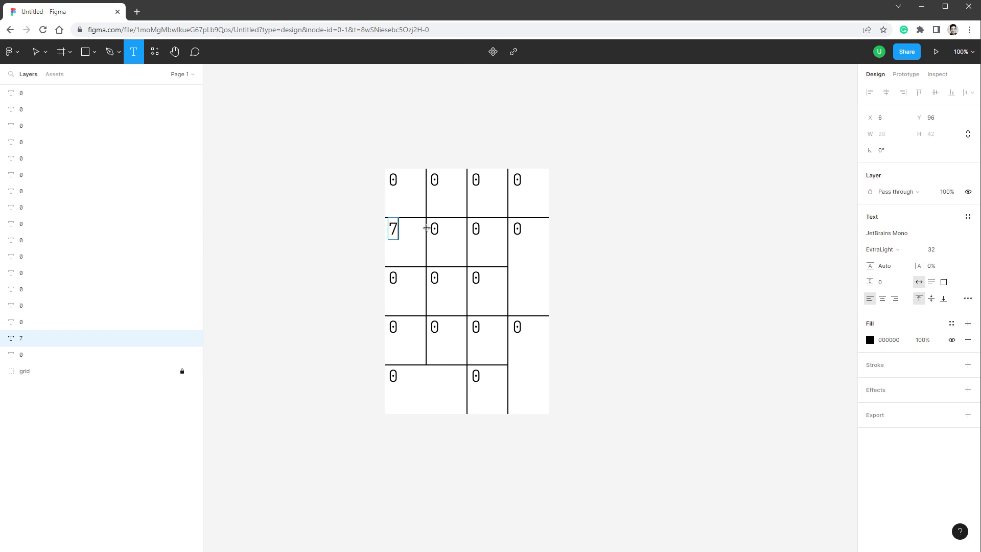
{"action": "left_click", "coordinate": [439, 229]}
{"action": "type", "text": "8"}
{"action": "left_click", "coordinate": [480, 233]}
{"action": "type", "text": "9"}
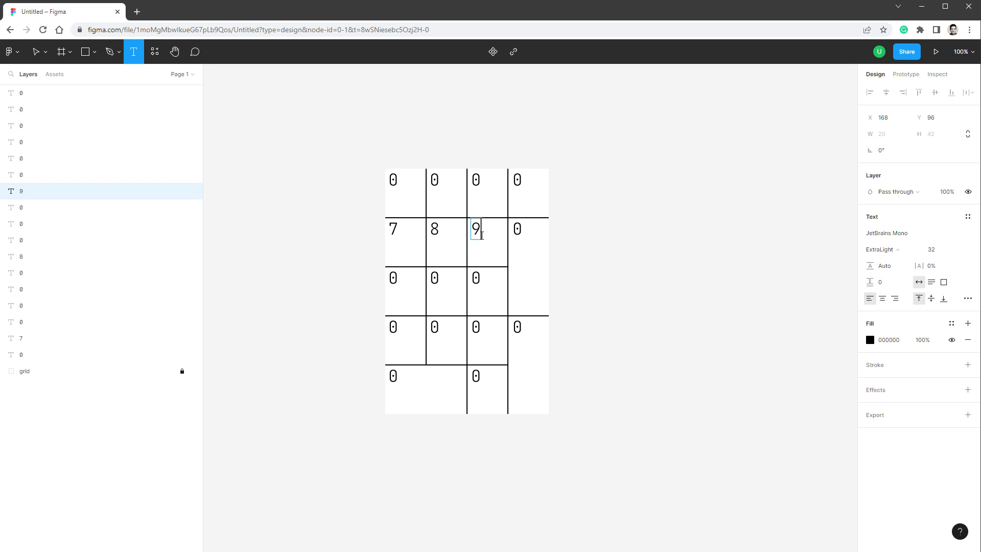
Change the third-row labels to "4", "5" and "6", and the first three fourth-row labels to "1", "2" and "3".
{"action": "left_click", "coordinate": [394, 278]}
{"action": "type", "text": "4"}
{"action": "left_click", "coordinate": [435, 278]}
{"action": "type", "text": "5"}
{"action": "left_click", "coordinate": [476, 278]}
{"action": "type", "text": "6"}
{"action": "left_click", "coordinate": [393, 327]}
{"action": "type", "text": "1"}
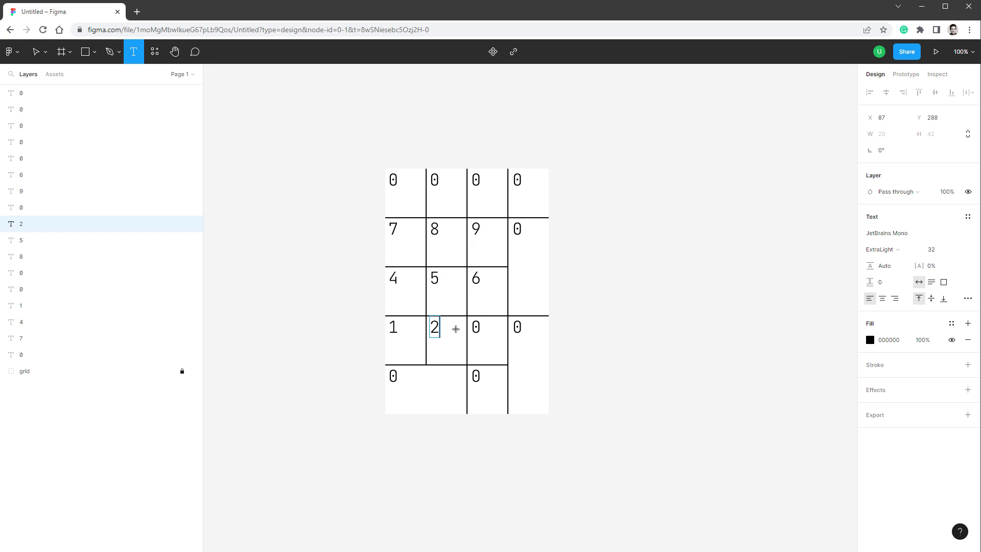
{"action": "type", "text": "3"}
Set the last bottom-row label to ".", the upper tall cell to "+", and the top row's final three labels to "/", "*" and "-".
{"action": "left_click", "coordinate": [476, 376]}
{"action": "type", "text": "."}
{"action": "left_click", "coordinate": [517, 229]}
{"action": "type", "text": "+"}
{"action": "left_click", "coordinate": [518, 179]}
{"action": "type", "text": "-"}
{"action": "left_click", "coordinate": [476, 180]}
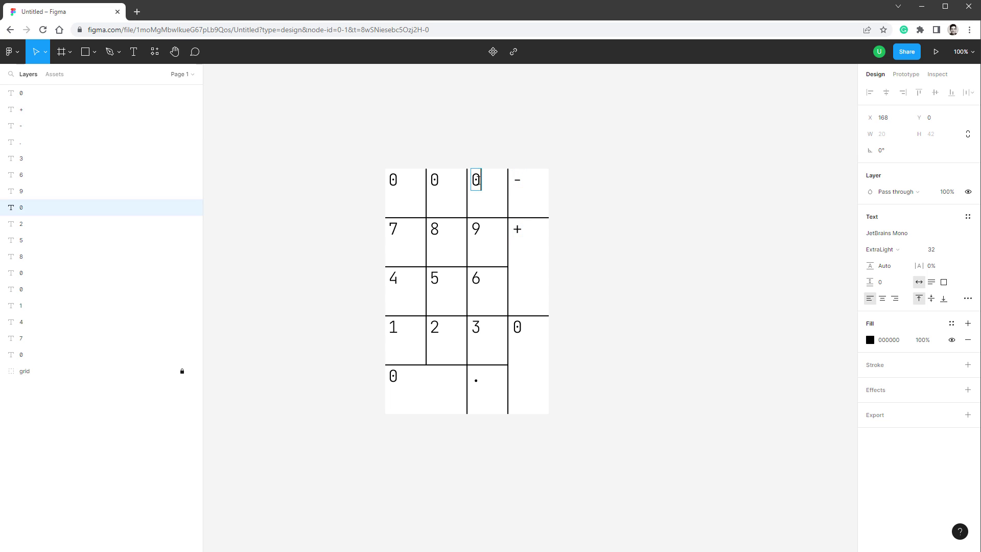
Open the JetBrains Mono page at jetbrains.com/lp/mono/ and find its Other symbols glyph list.
{"action": "type", "text": "/lp/mono/"}
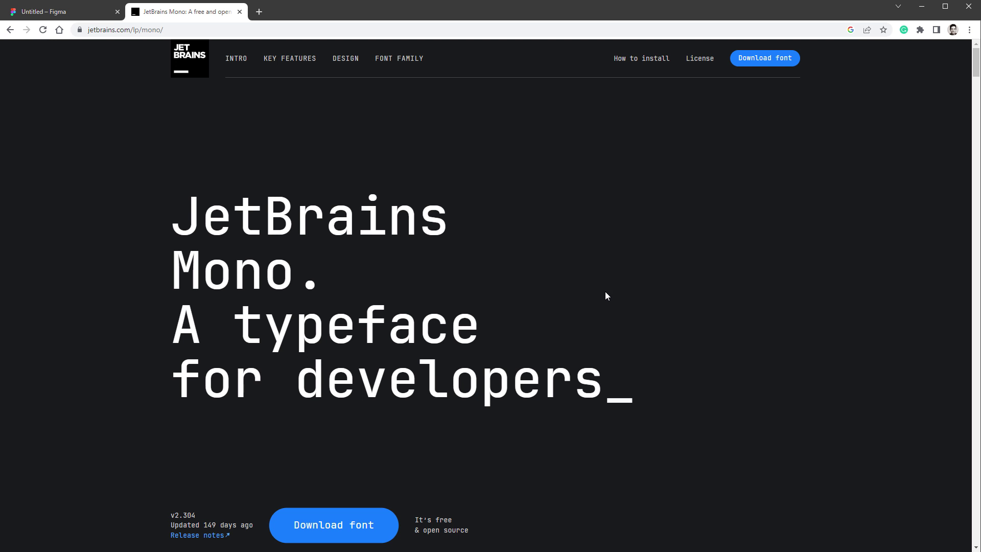
{"action": "scroll", "coordinate": [663, 303], "scroll_direction": "down", "scroll_amount": 10}
{"action": "scroll", "coordinate": [673, 327], "scroll_direction": "up", "scroll_amount": 4}
{"action": "scroll", "coordinate": [674, 327], "scroll_direction": "down", "scroll_amount": 10}
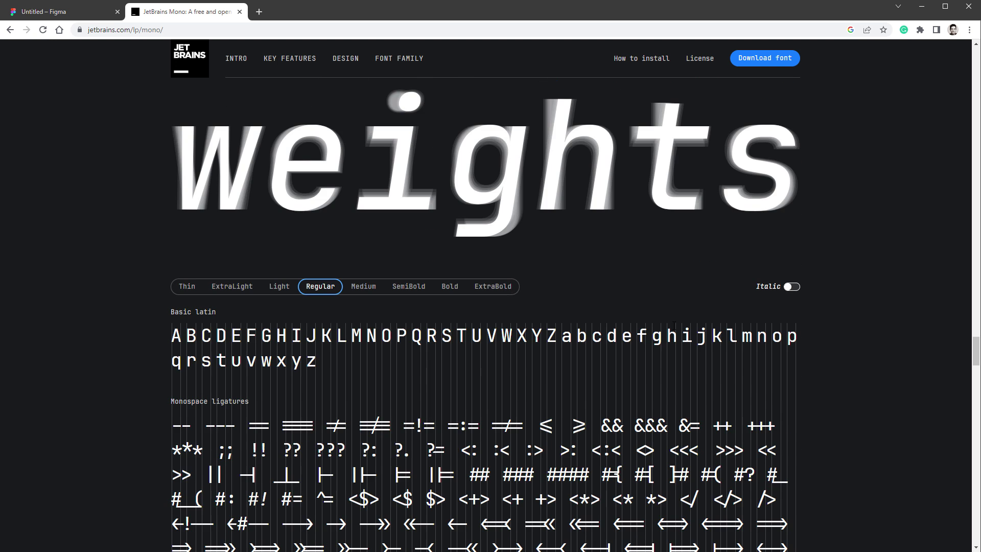
{"action": "scroll", "coordinate": [675, 332], "scroll_direction": "down", "scroll_amount": 20}
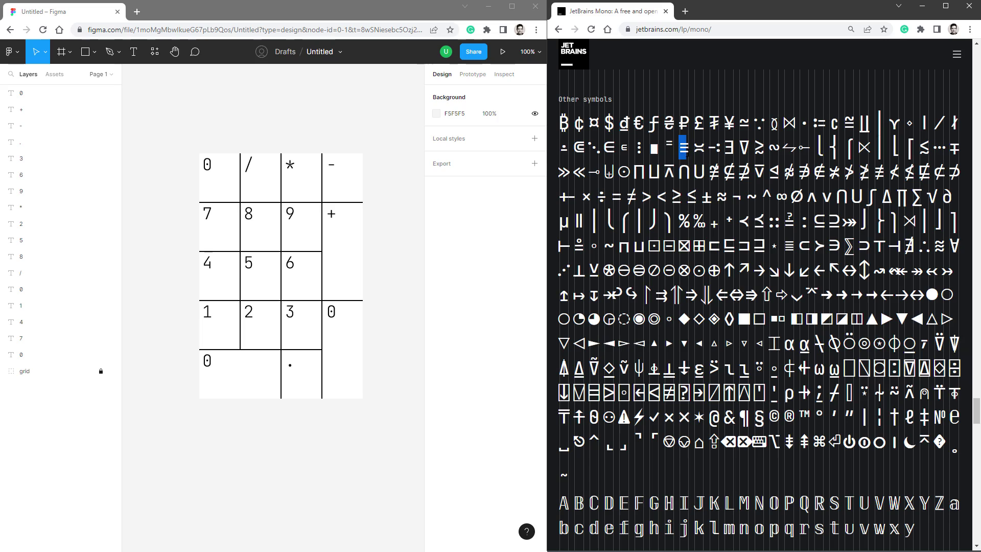
Replace the first top-row label with "≡" and the third with "×", copied from the glyph list.
{"action": "left_click", "coordinate": [210, 169]}
{"action": "type", "text": "≡"}
{"action": "double_click", "coordinate": [668, 418]}
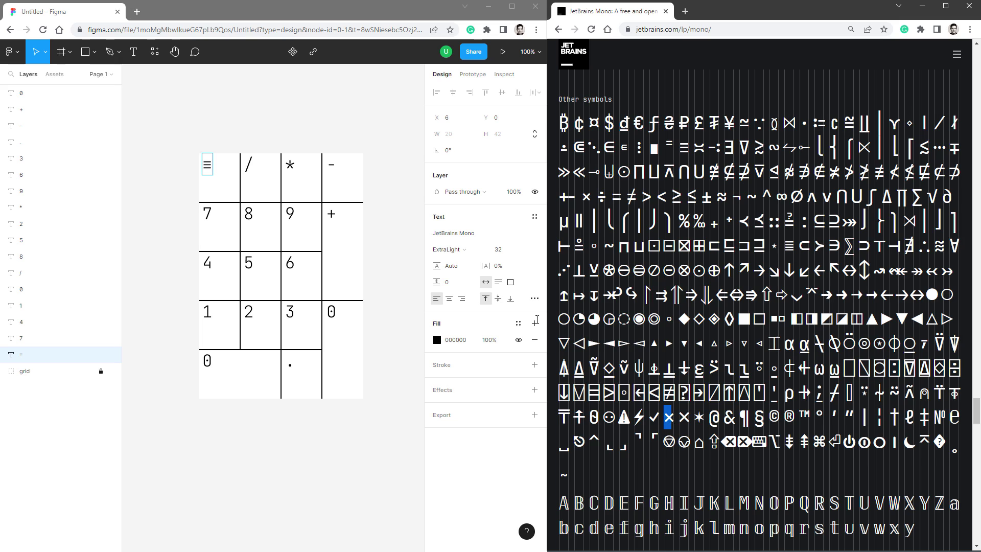
{"action": "left_click", "coordinate": [293, 166]}
{"action": "type", "text": "×"}
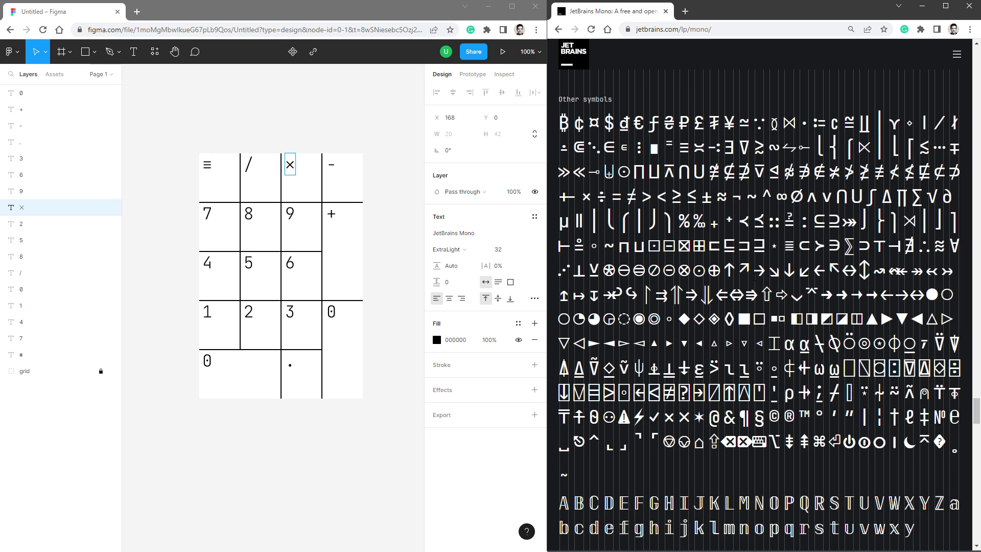
Copy the "↘" arrow glyph into the label of the lower tall cell and return Figma to full window size.
{"action": "double_click", "coordinate": [774, 271]}
{"action": "key", "text": "ctrl+c"}
{"action": "left_click", "coordinate": [332, 311]}
{"action": "key", "text": "ctrl+v"}
{"action": "key", "text": "super+Up"}
{"action": "key", "text": "Escape"}
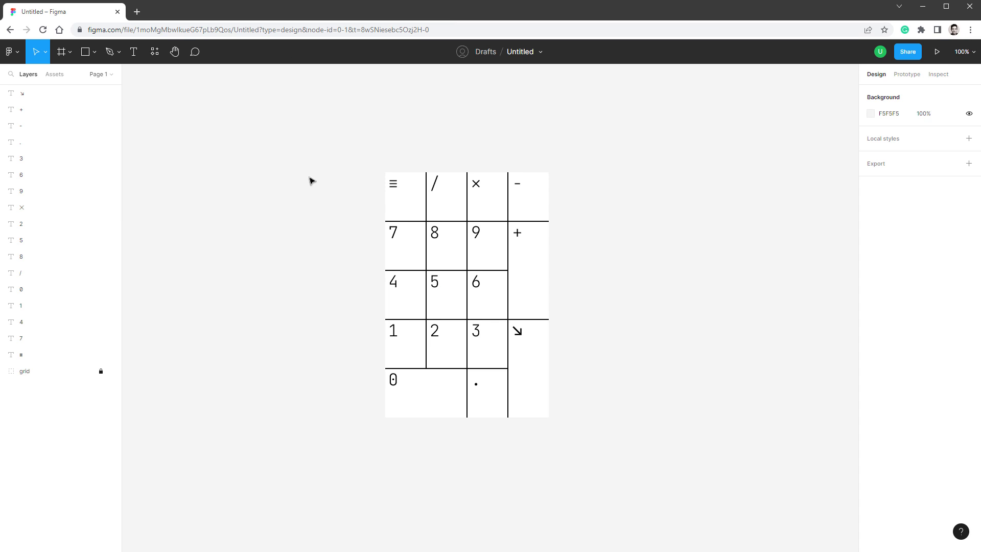
Group all the text labels as "digits" and enclose them with the grid in a frame.
{"action": "left_click", "coordinate": [20, 93]}
{"action": "left_click", "coordinate": [64, 355], "text": "shift"}
{"action": "key", "text": "ctrl+g"}
{"action": "left_click", "coordinate": [251, 203]}
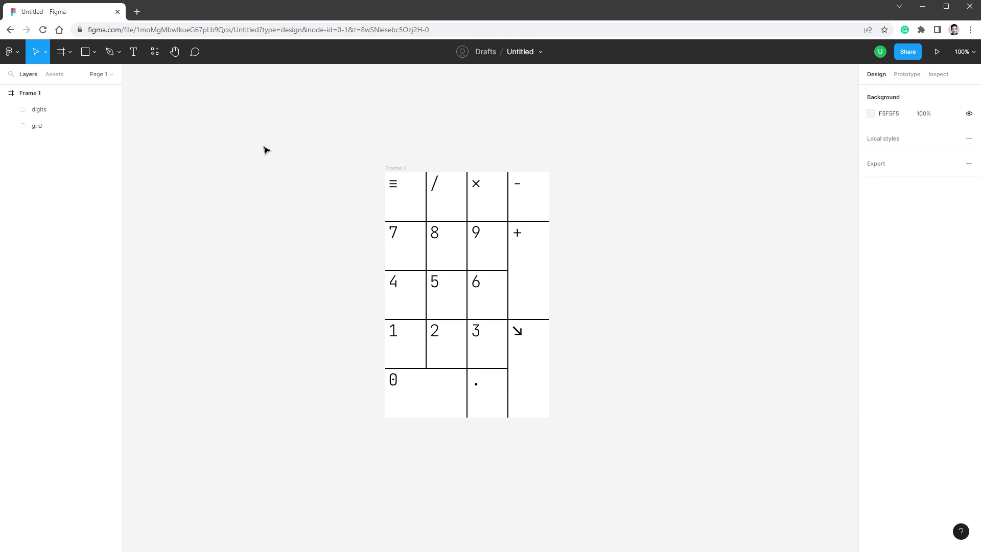
Paste the dog photo into the frame beneath the digits and grid, positioned at X -21, Y -22.
{"action": "key", "text": "ctrl+v"}
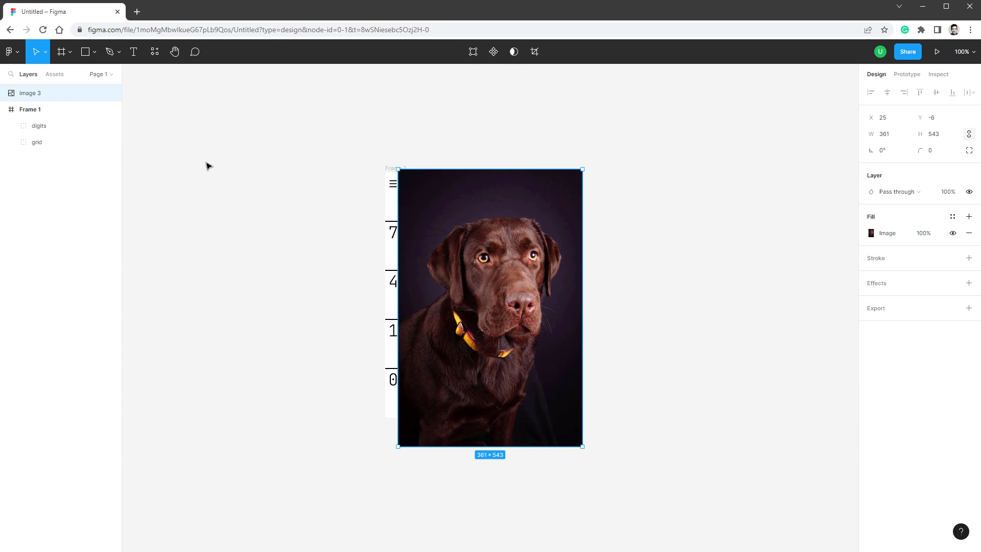
{"action": "mouse_move", "coordinate": [461, 218]}
{"action": "left_mouse_down"}
{"action": "mouse_move", "coordinate": [416, 208]}
{"action": "mouse_move", "coordinate": [449, 204]}
{"action": "left_mouse_up"}
{"action": "left_click_drag", "start_coordinate": [29, 92], "coordinate": [68, 151]}
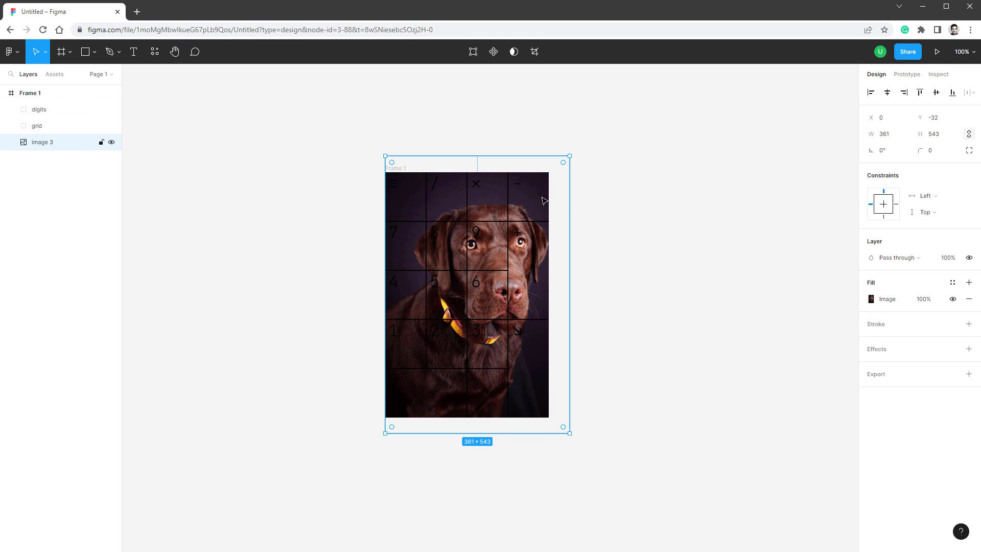
{"action": "left_click_drag", "start_coordinate": [543, 208], "coordinate": [535, 208]}
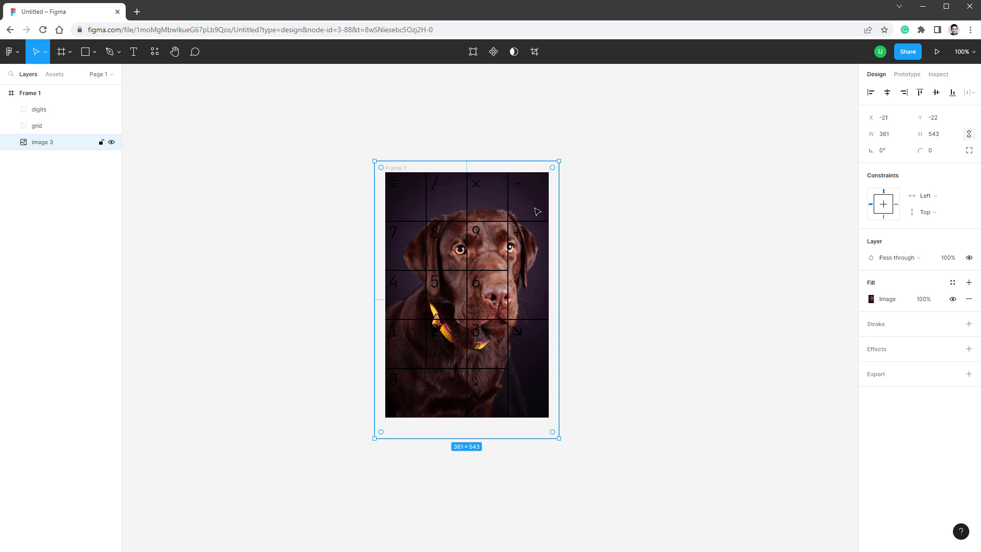
Fill the digits group with the collar's yellow FCCA25, sampled from the photo.
{"action": "left_click", "coordinate": [53, 114]}
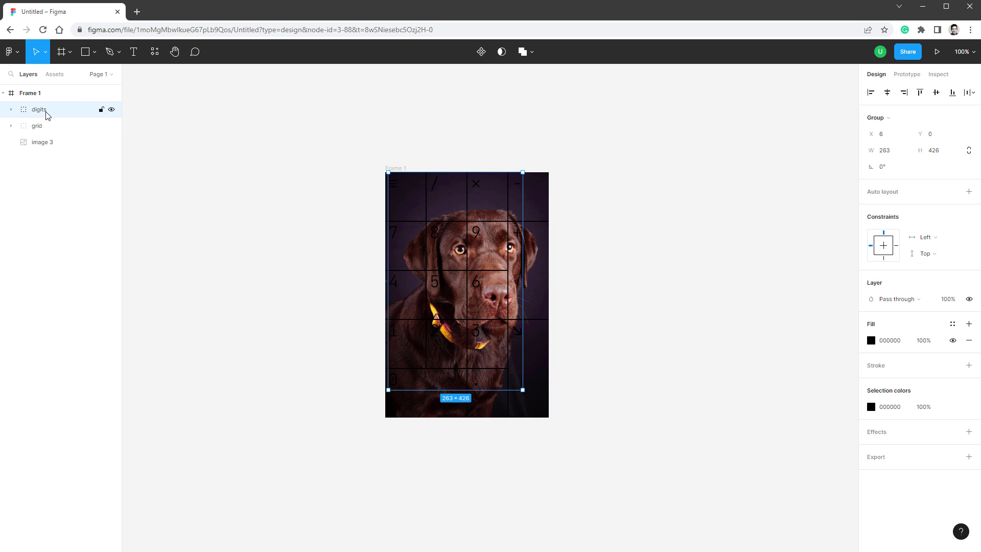
{"action": "left_click", "coordinate": [872, 342]}
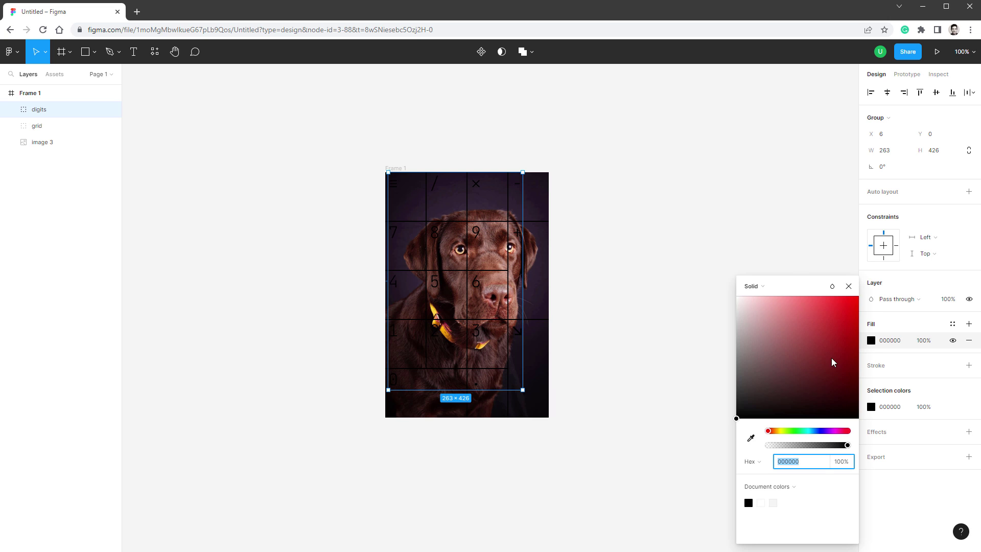
{"action": "left_click", "coordinate": [751, 439]}
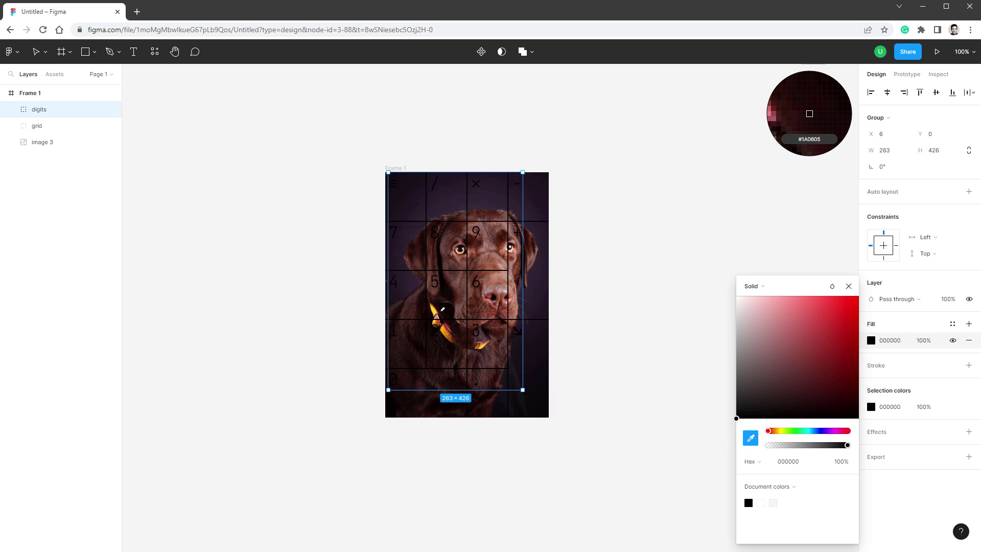
{"action": "left_click", "coordinate": [434, 310]}
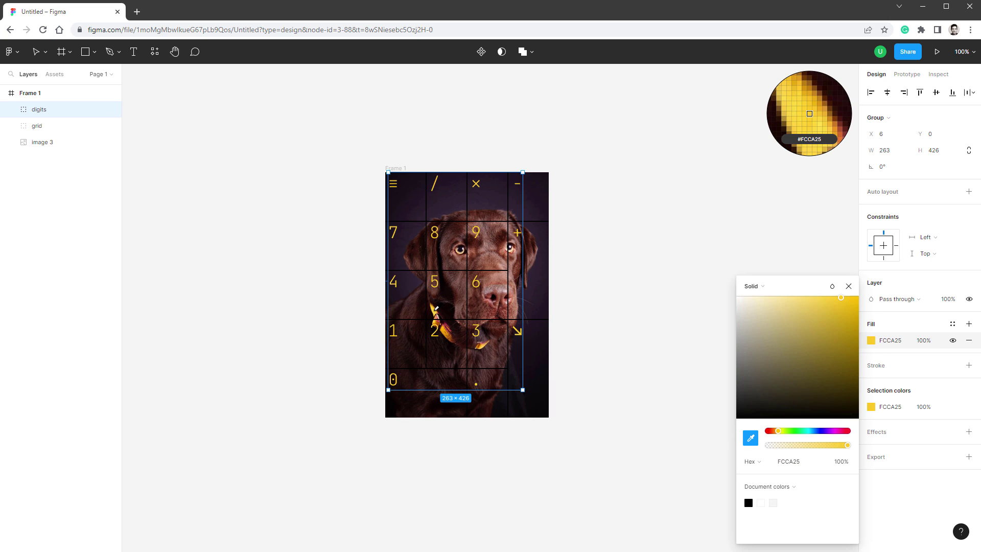
Set the grid group's stroke to the yellow FCCA25 and its layer opacity to 20%.
{"action": "left_click", "coordinate": [49, 131]}
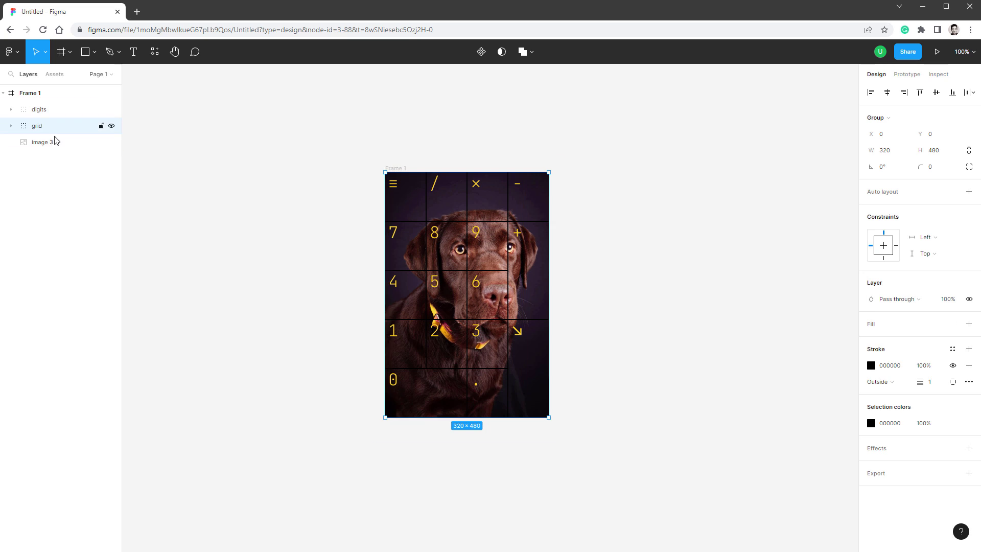
{"action": "left_click", "coordinate": [871, 366]}
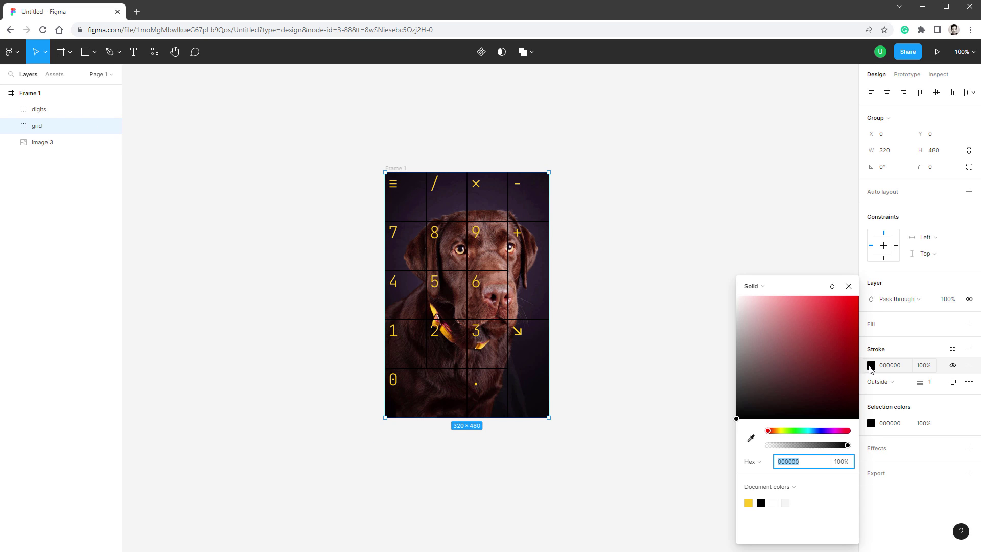
{"action": "left_click", "coordinate": [749, 503]}
{"action": "left_click", "coordinate": [948, 300]}
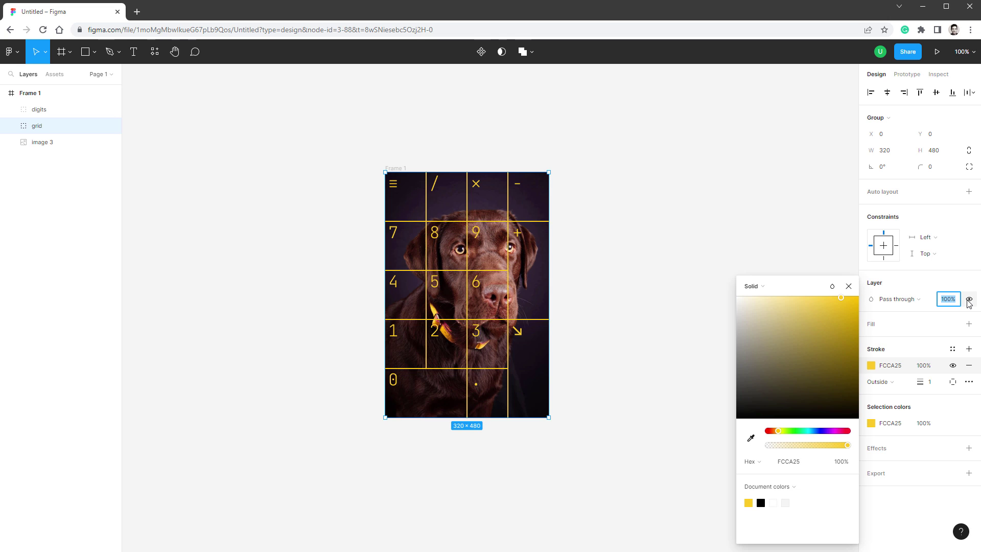
{"action": "type", "text": "20"}
{"action": "key", "text": "Return"}
{"action": "left_click", "coordinate": [666, 254]}
Rename the frame as numpad_up__320x480.
{"action": "key", "text": "ctrl+plus"}
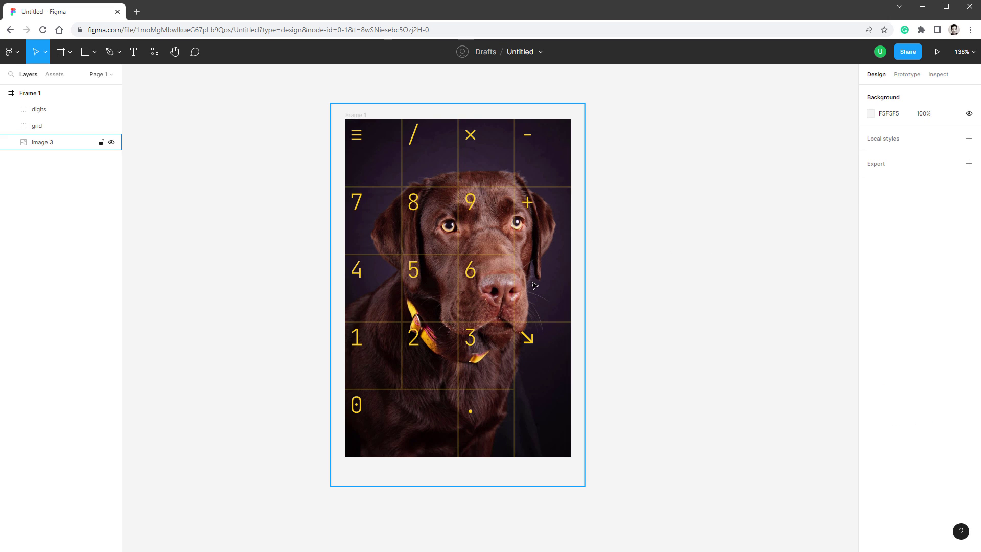
{"action": "scroll", "coordinate": [257, 181], "scroll_direction": "right", "scroll_amount": 5}
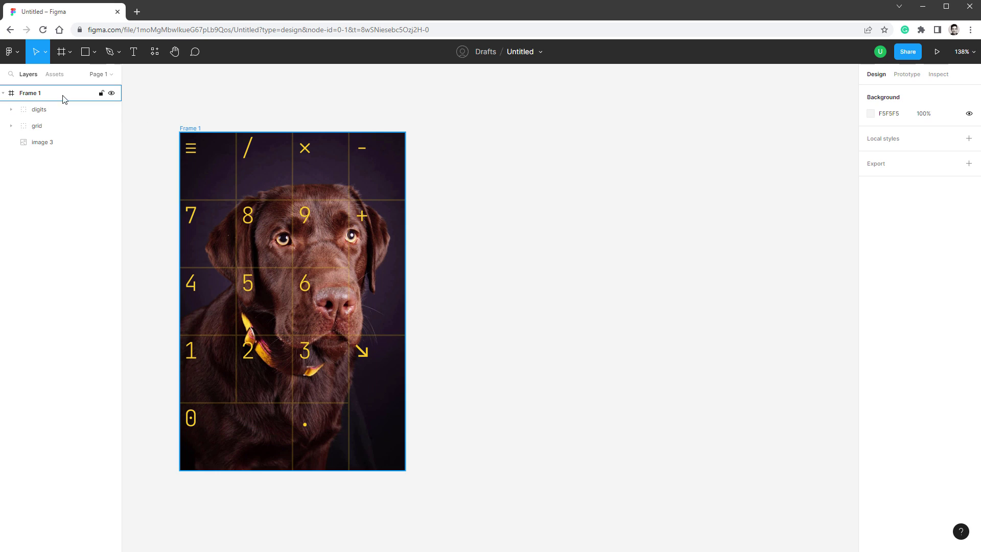
{"action": "double_click", "coordinate": [42, 96]}
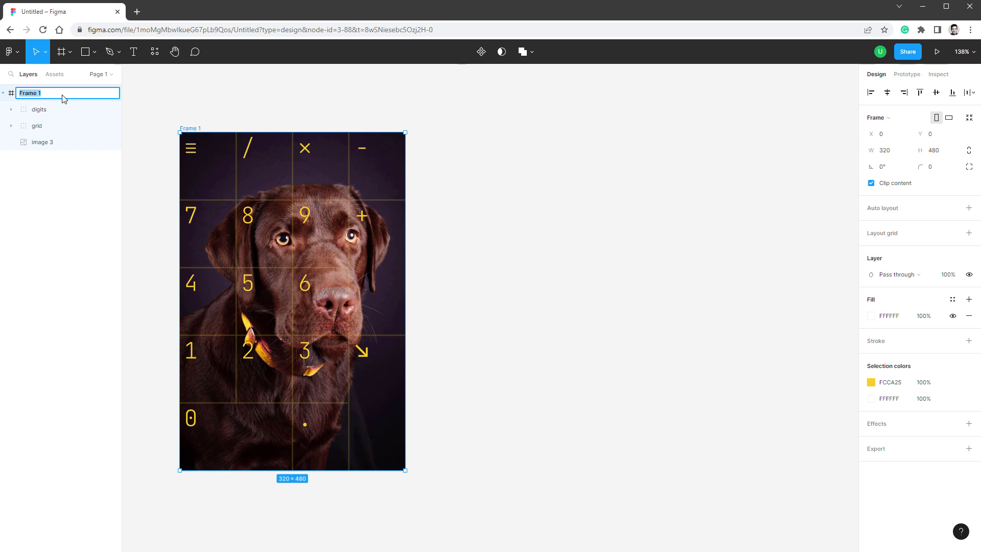
{"action": "type", "text": "numpad_up__320x480"}
{"action": "key", "text": "Return"}
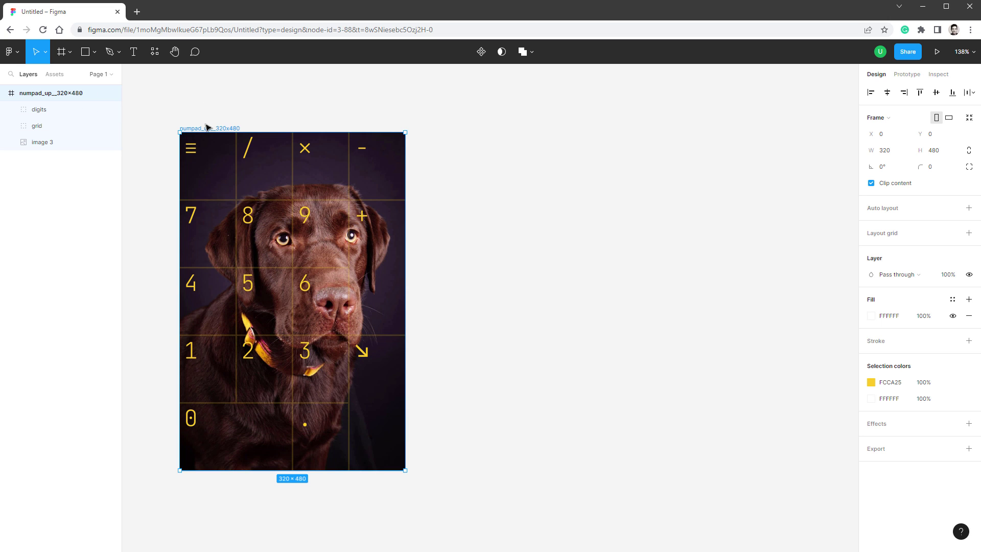
Duplicate the keypad frame beside the original at X 394, Y 0 and rename the copy numpad_down__320x480.
{"action": "left_click_drag", "start_coordinate": [216, 148], "coordinate": [493, 154]}
{"action": "double_click", "coordinate": [33, 93]}
{"action": "type", "text": "d_dow"}
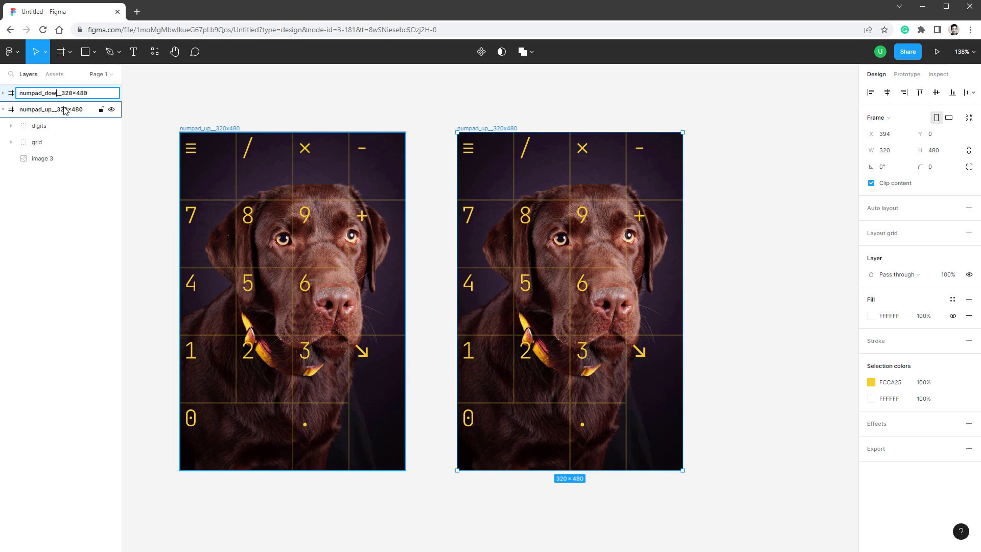
{"action": "type", "text": "n"}
{"action": "key", "text": "Return"}
Change the background image's fill in the numpad_down frame to solid yellow FCCA25.
{"action": "left_click", "coordinate": [4, 94]}
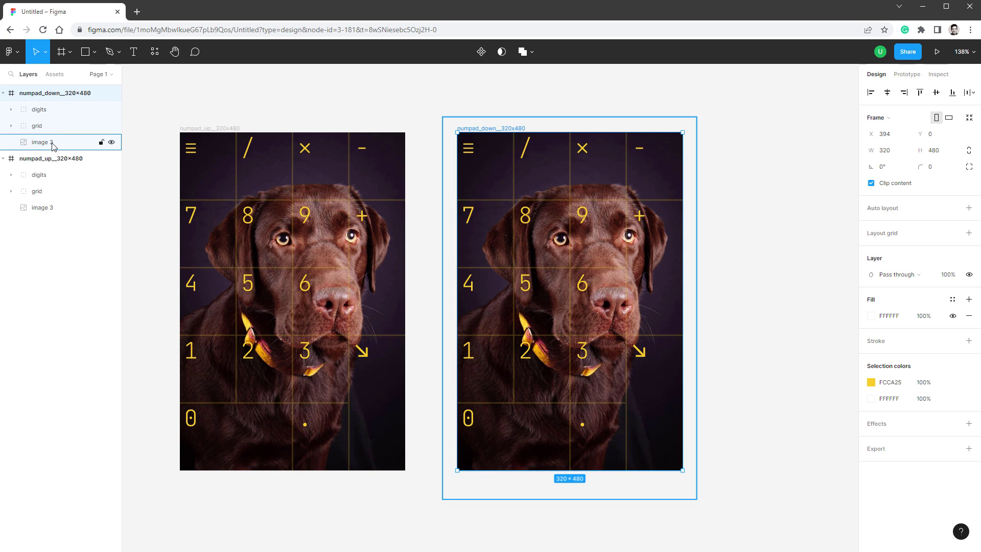
{"action": "left_click", "coordinate": [53, 147]}
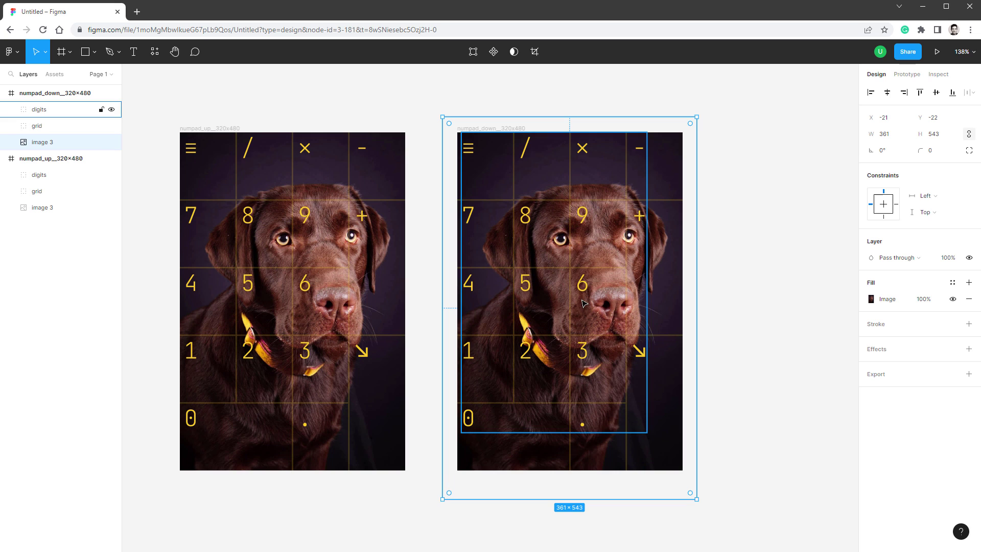
{"action": "left_click", "coordinate": [871, 300]}
{"action": "left_click", "coordinate": [765, 299]}
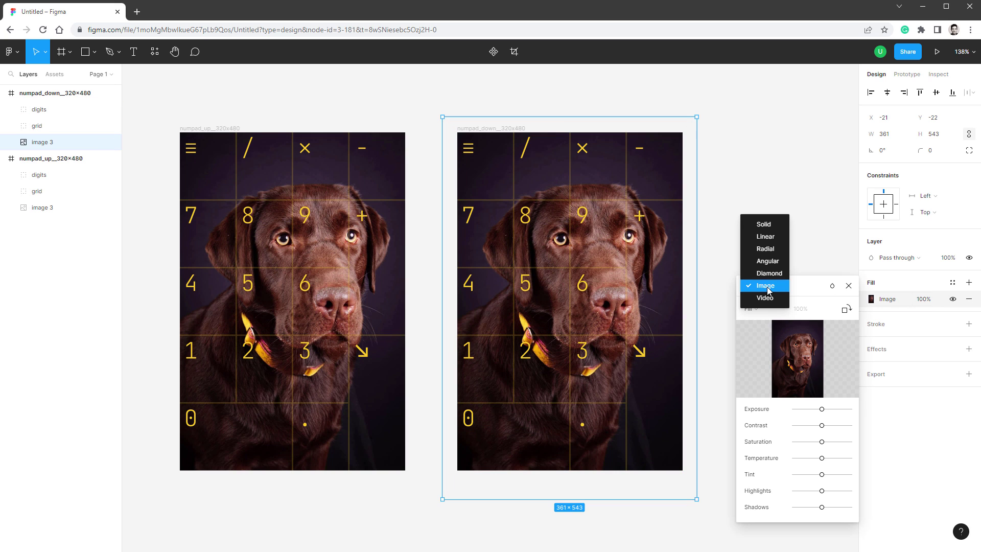
{"action": "left_click", "coordinate": [763, 225]}
{"action": "left_click", "coordinate": [748, 502]}
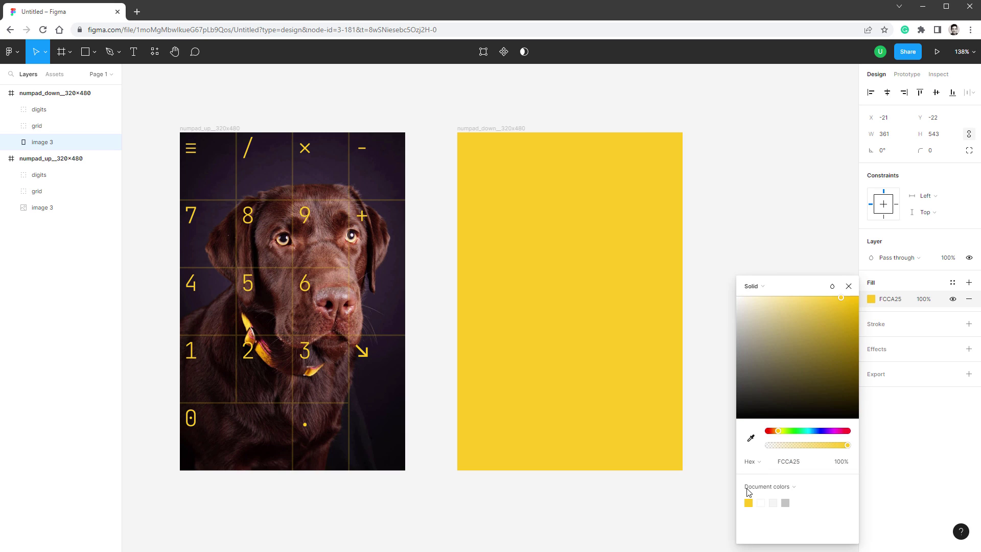
Fill the numpad_down frame's digits group with a near-black colour sampled from the dog photo.
{"action": "key", "text": "Tab"}
{"action": "left_click", "coordinate": [872, 341]}
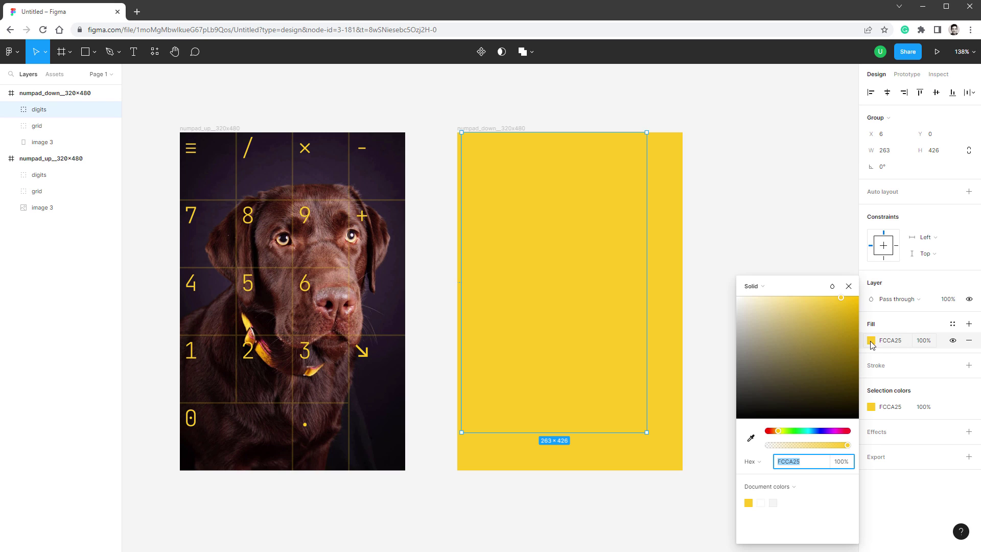
{"action": "left_click", "coordinate": [752, 438]}
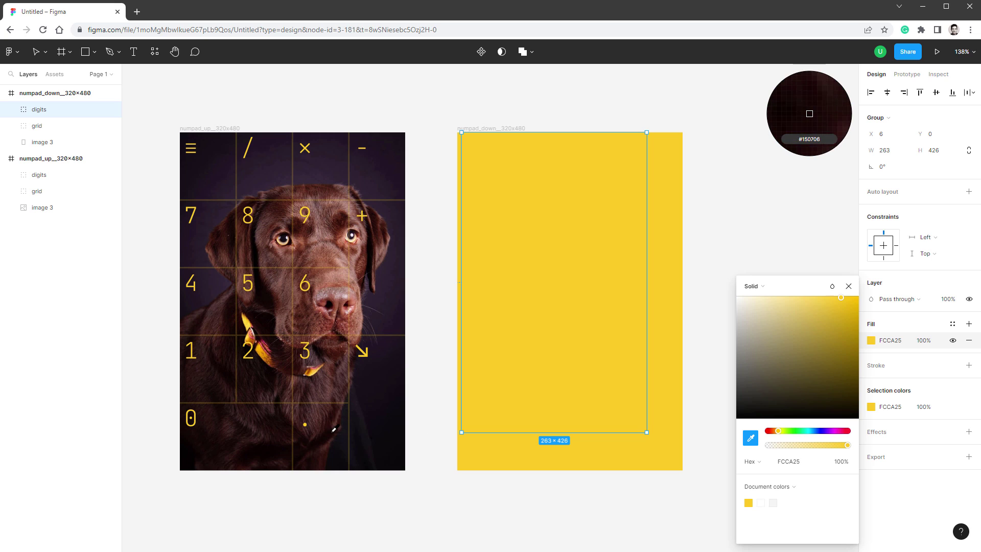
{"action": "left_click", "coordinate": [327, 435]}
Set the stroke of the numpad_down frame's grid group to white FFFFFF.
{"action": "key", "text": "Tab"}
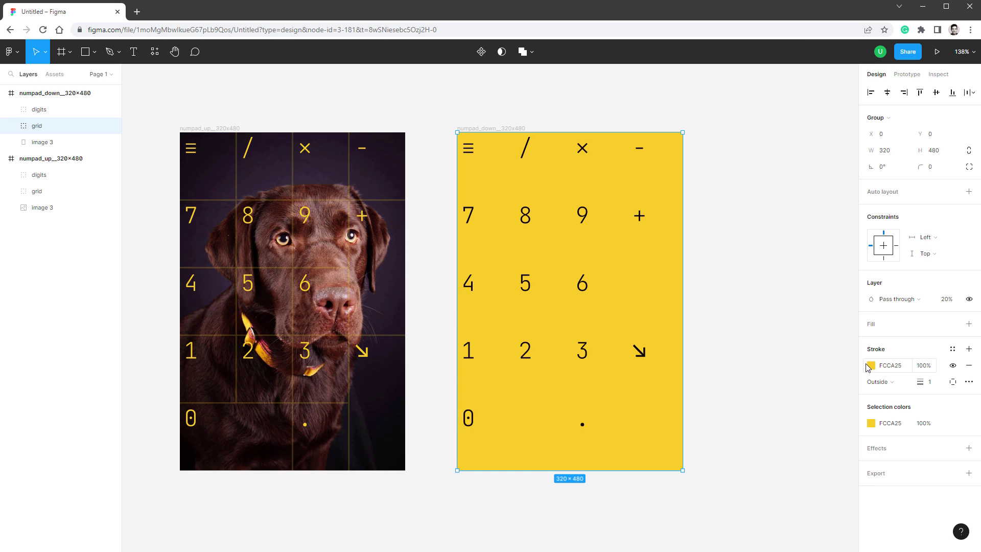
{"action": "left_click", "coordinate": [868, 366]}
{"action": "mouse_move", "coordinate": [767, 333]}
{"action": "left_mouse_down"}
{"action": "mouse_move", "coordinate": [722, 280]}
{"action": "mouse_move", "coordinate": [734, 214]}
{"action": "left_mouse_up"}
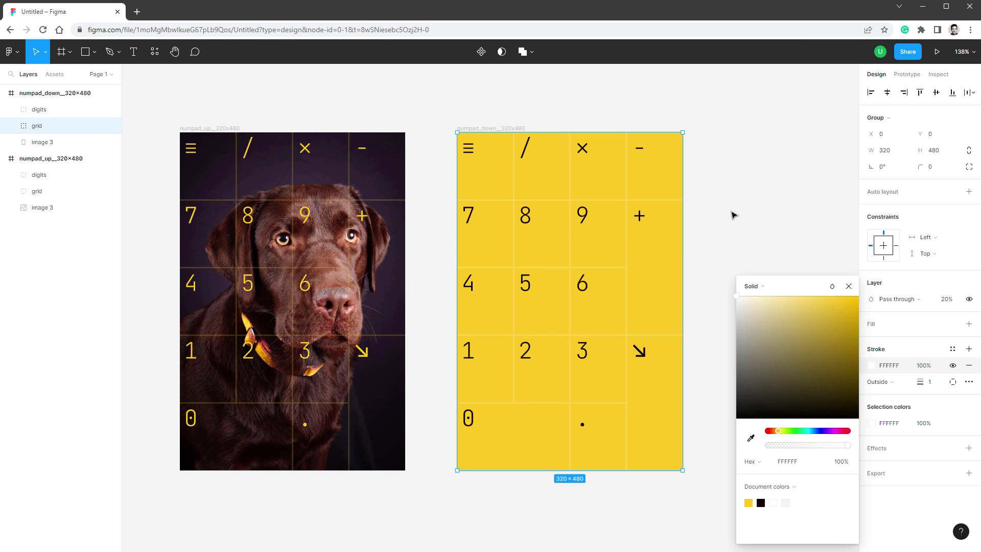
Export the numpad_up__320x480 and numpad_down__320x480 frames as 1x PNG files.
{"action": "left_click", "coordinate": [144, 256]}
{"action": "left_click", "coordinate": [104, 159]}
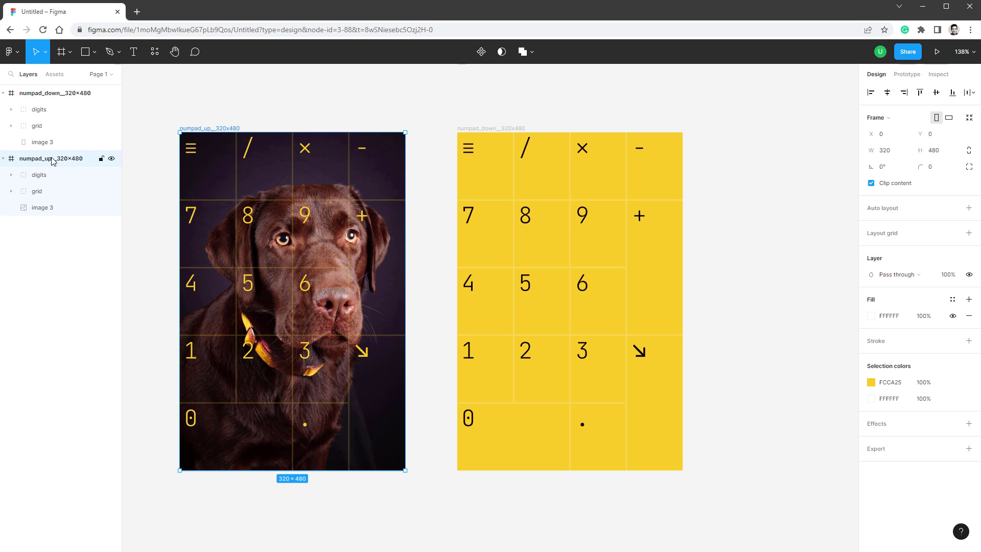
{"action": "left_click", "coordinate": [968, 449]}
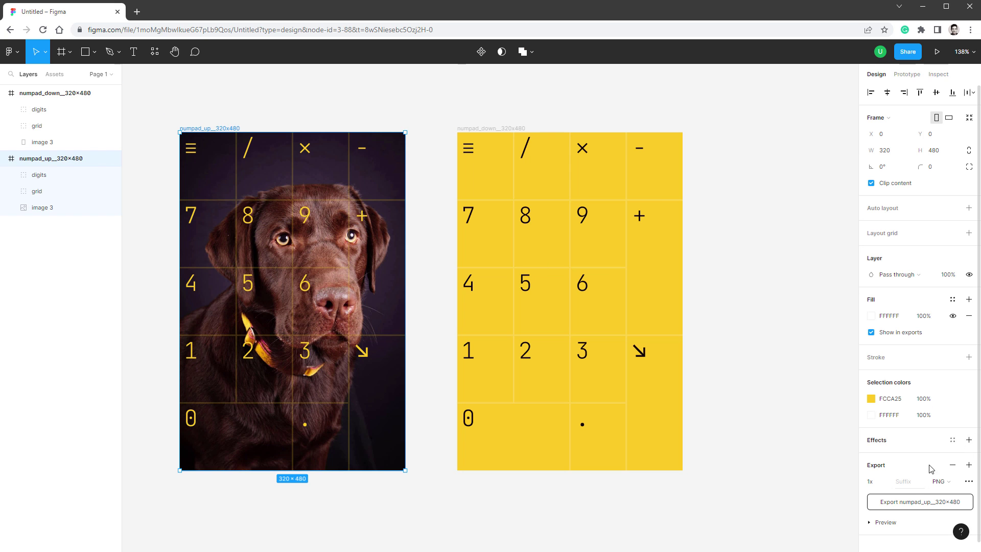
{"action": "left_click", "coordinate": [909, 504]}
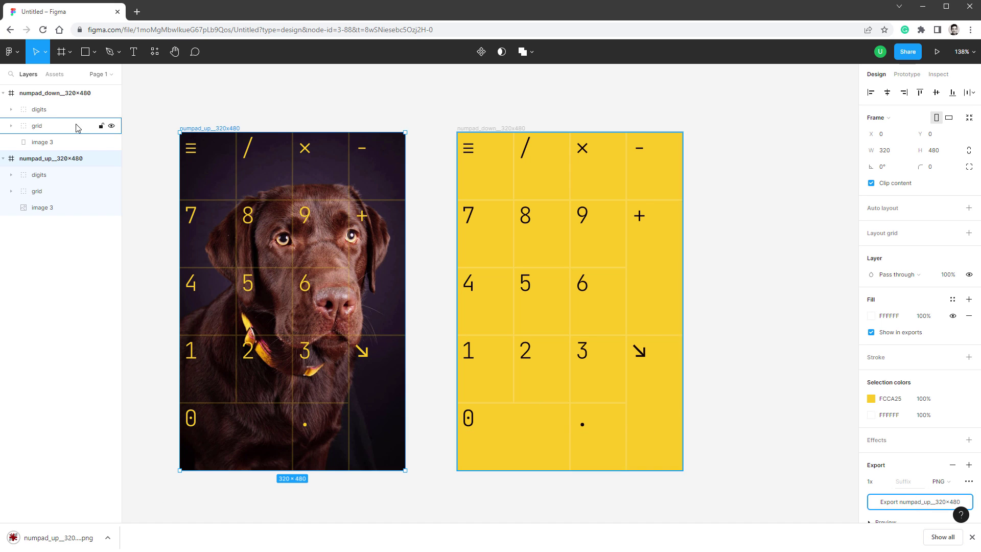
{"action": "left_click", "coordinate": [51, 97]}
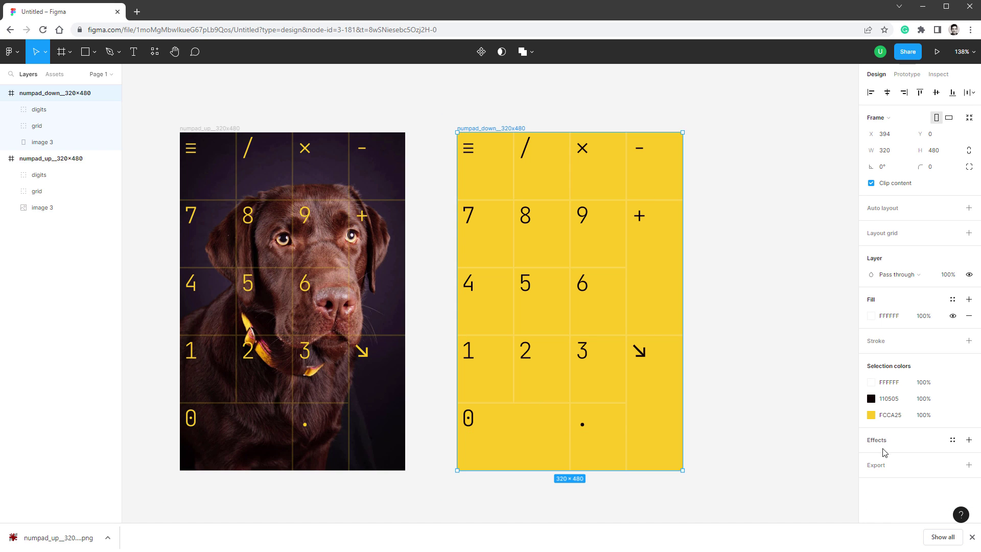
{"action": "left_click", "coordinate": [969, 466]}
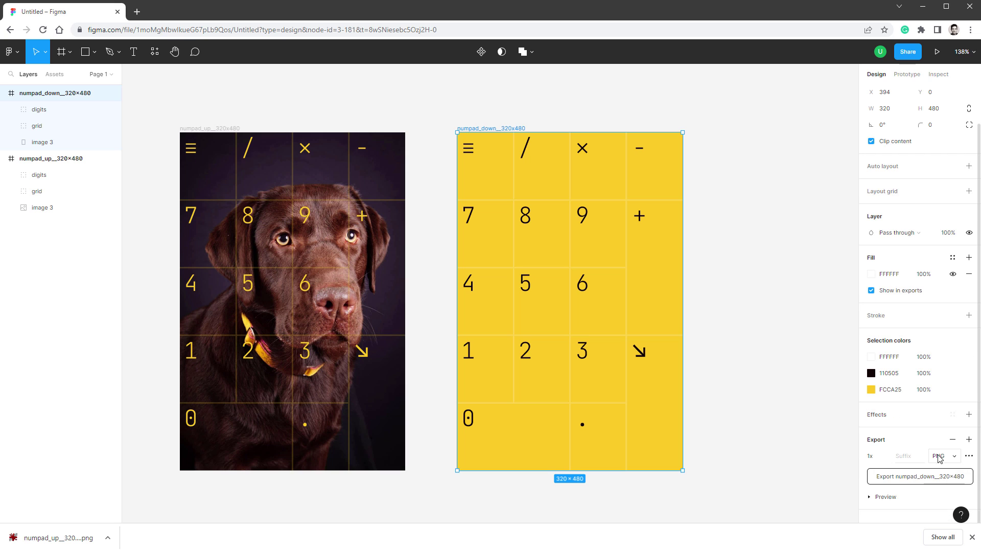
{"action": "left_click", "coordinate": [905, 482]}
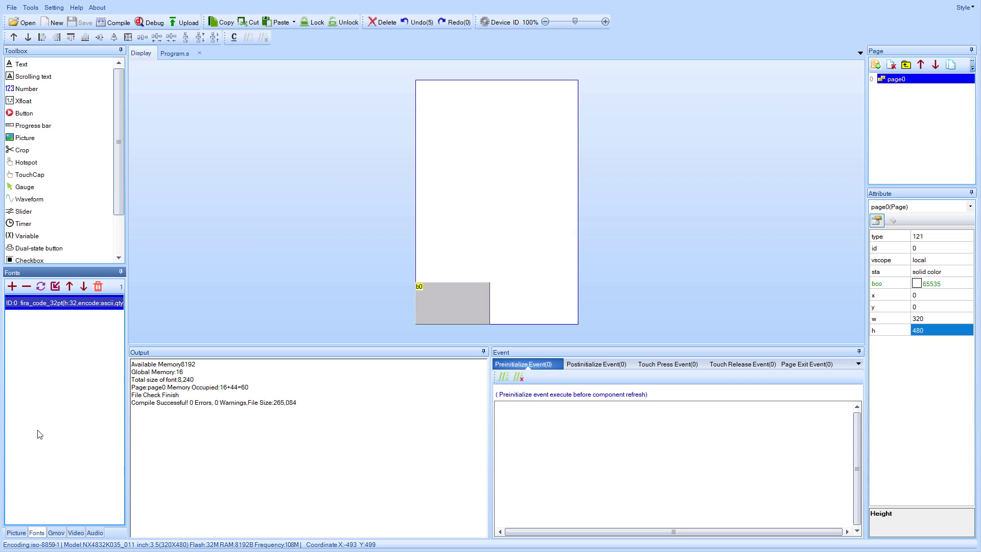
Switch to Nextion Editor and import numpad_up__320x480.png followed by numpad_down__320x480.png as picture resources.
{"action": "left_click", "coordinate": [17, 533]}
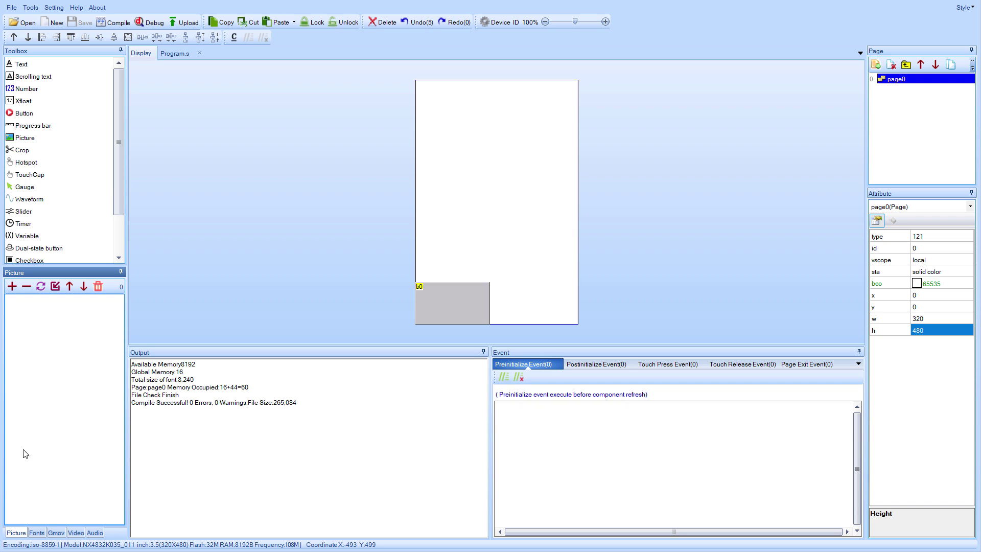
{"action": "left_click", "coordinate": [11, 287]}
{"action": "left_click", "coordinate": [358, 115]}
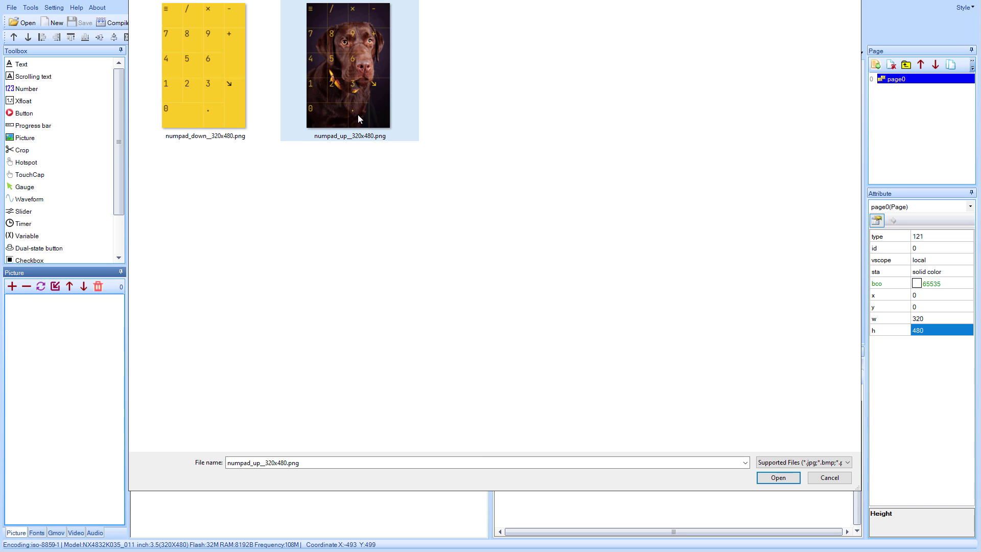
{"action": "left_click", "coordinate": [779, 483]}
{"action": "left_click", "coordinate": [603, 303]}
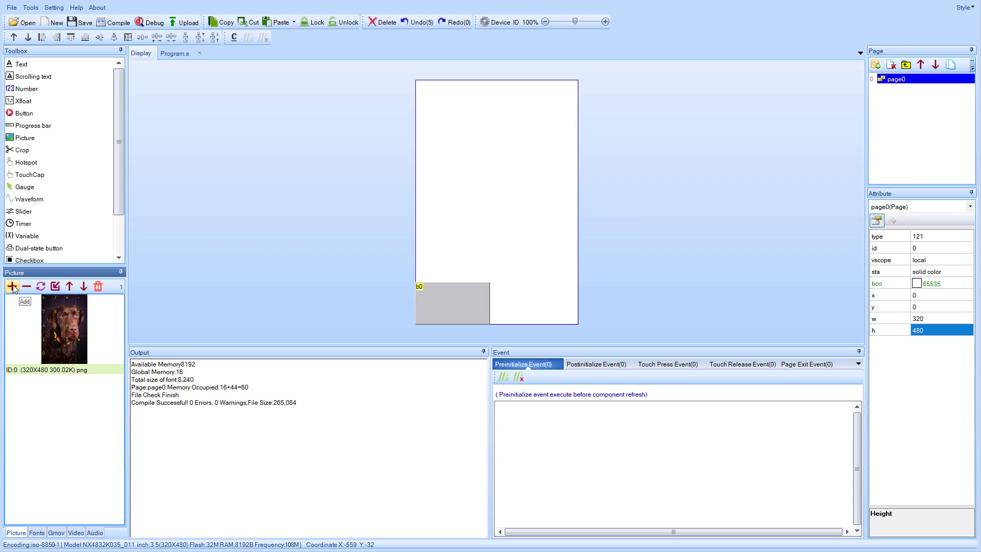
{"action": "left_click", "coordinate": [12, 286]}
{"action": "left_click", "coordinate": [209, 75]}
{"action": "left_click", "coordinate": [778, 478]}
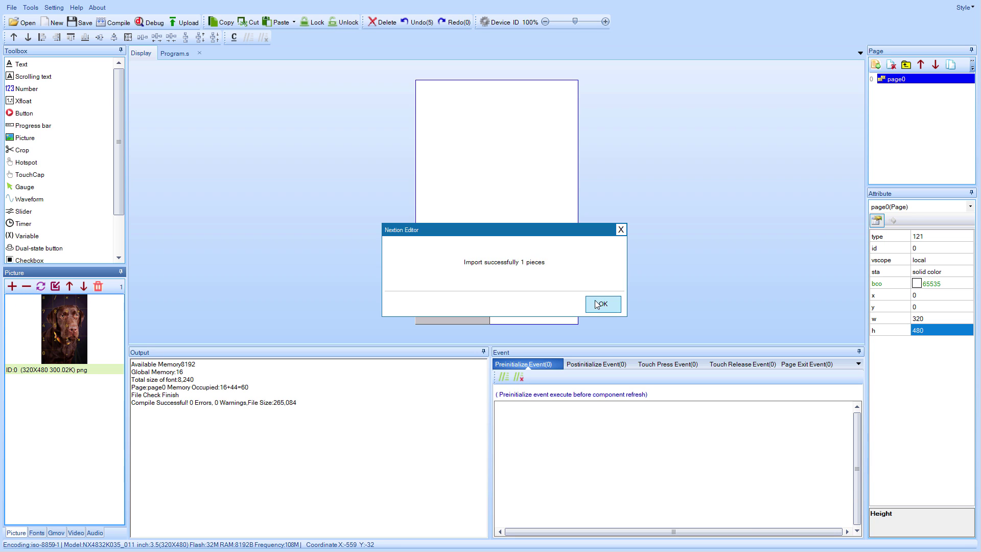
{"action": "left_click", "coordinate": [602, 304]}
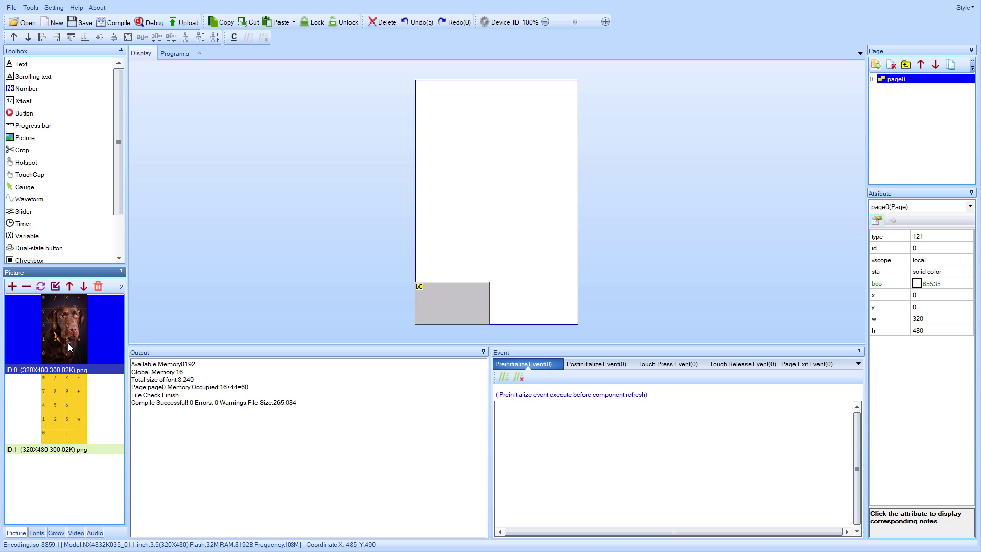
Set the b0 button's background fill to crop image and assign the dog keypad picture, ID 0, as its normal background.
{"action": "left_click", "coordinate": [446, 306]}
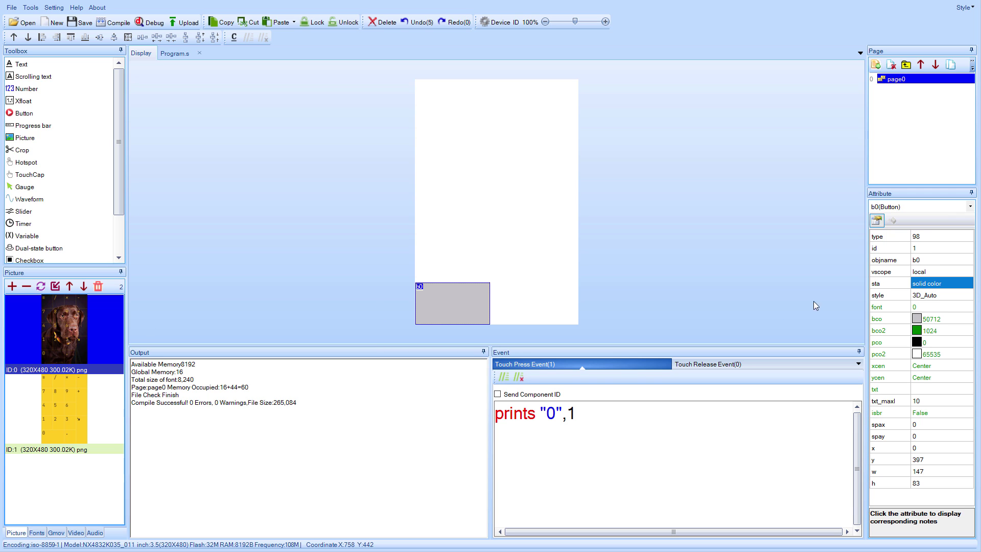
{"action": "left_click", "coordinate": [940, 283]}
{"action": "left_click", "coordinate": [970, 283]}
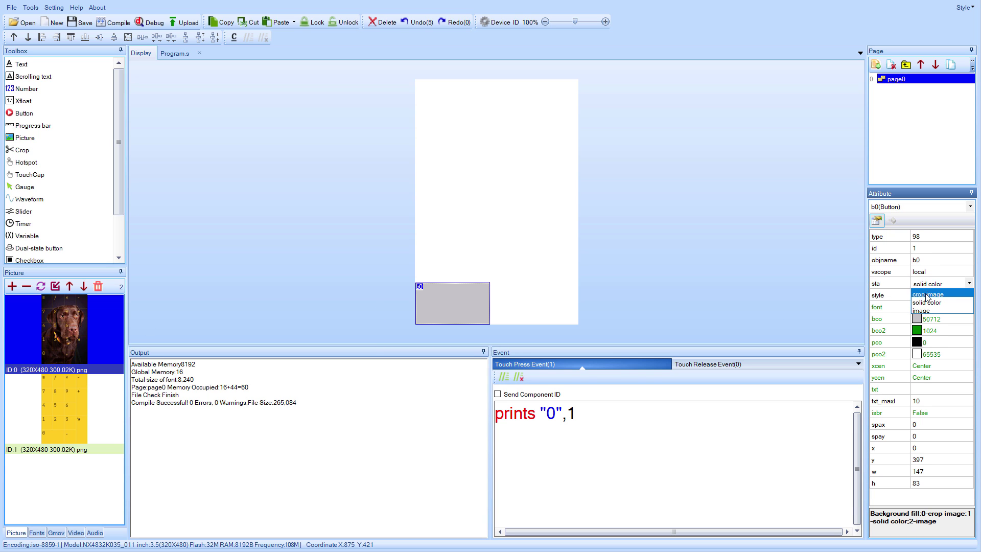
{"action": "left_click", "coordinate": [930, 295]}
{"action": "left_click", "coordinate": [969, 307]}
{"action": "left_click", "coordinate": [963, 319]}
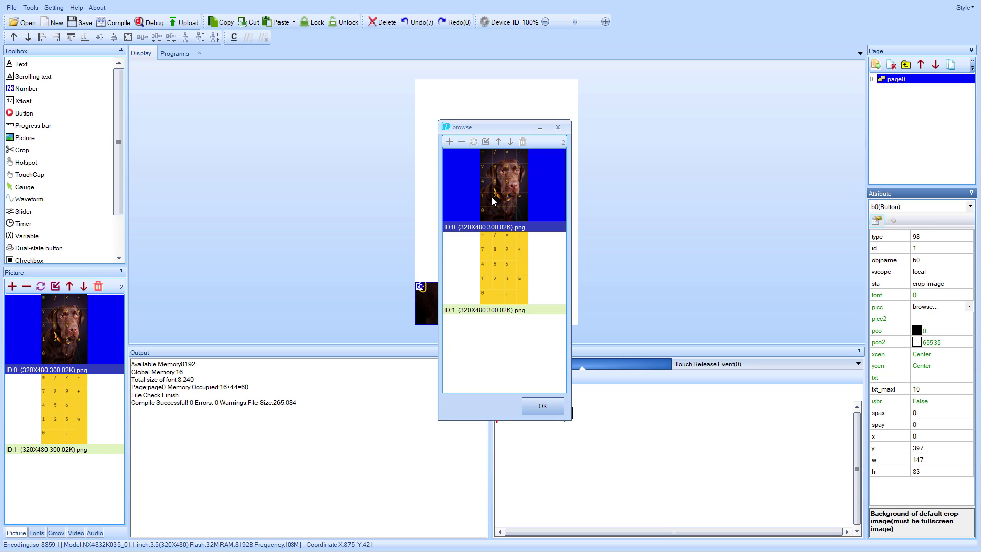
{"action": "left_click", "coordinate": [543, 406]}
Assign the yellow keypad picture, ID 1, as the b0 button's pressed-state crop background (picc2).
{"action": "left_click", "coordinate": [941, 318]}
{"action": "left_click", "coordinate": [969, 318]}
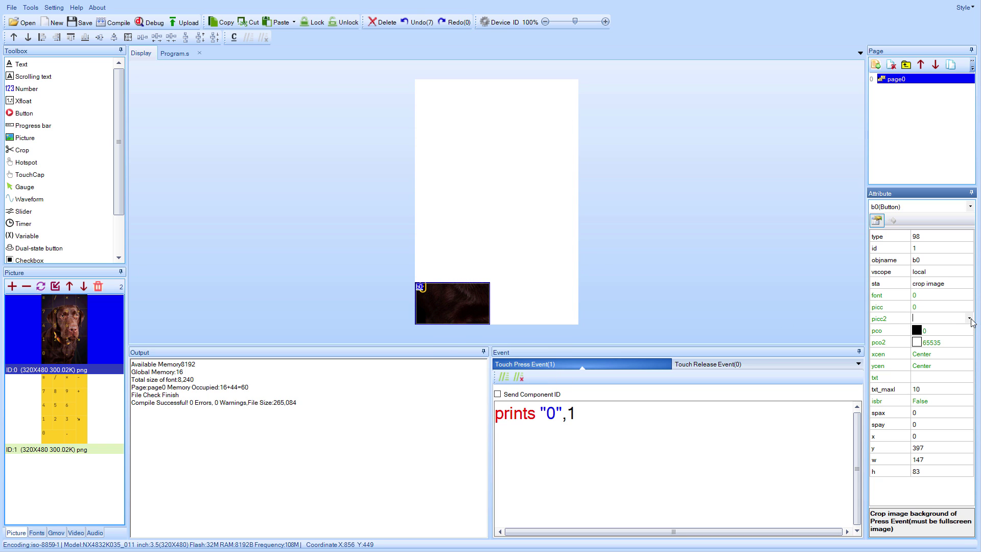
{"action": "left_click", "coordinate": [967, 330]}
{"action": "left_click", "coordinate": [506, 305]}
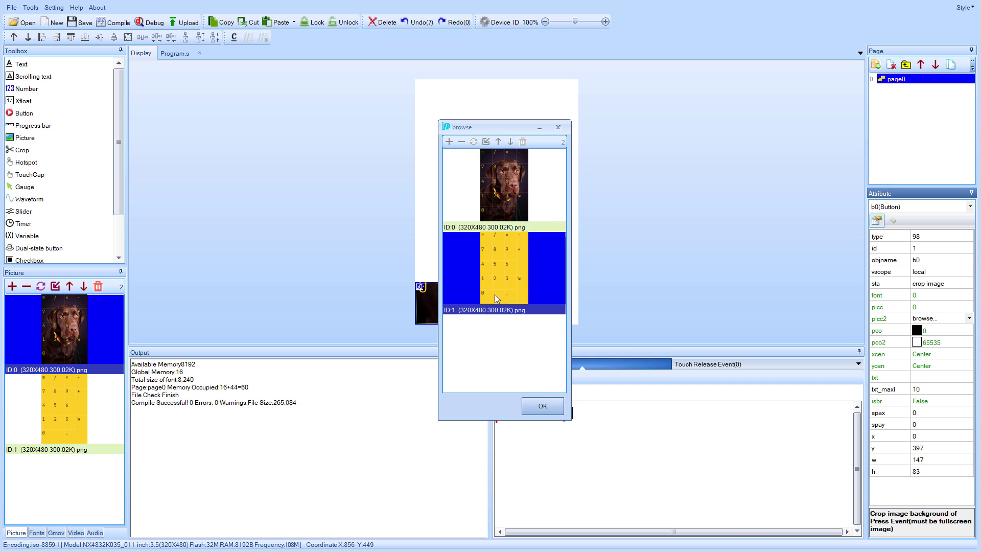
{"action": "left_click", "coordinate": [543, 405]}
{"action": "left_click_drag", "start_coordinate": [462, 288], "coordinate": [449, 317]}
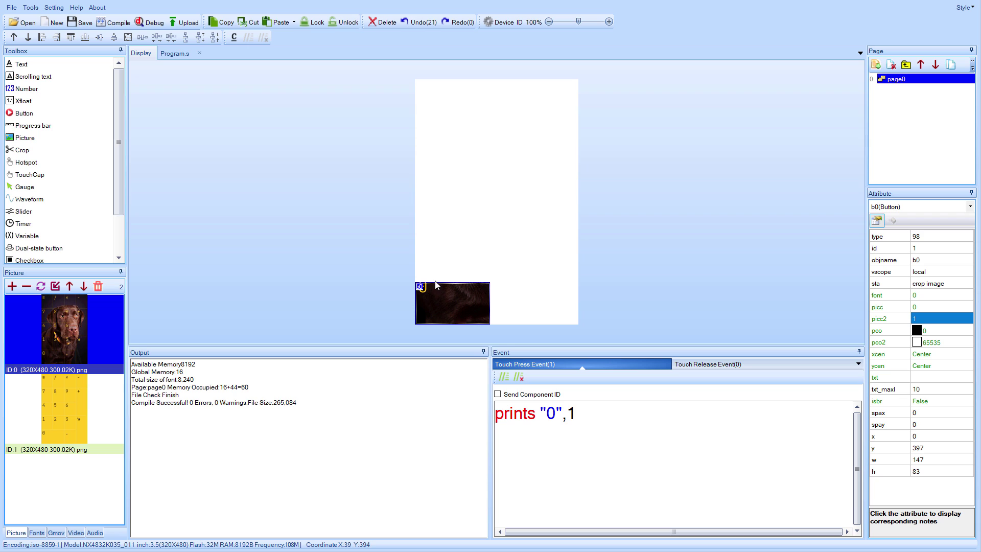
Resize the b0 button to 160 wide and 96 high, keeping it flush with the page's lower-left corner.
{"action": "left_click", "coordinate": [928, 459]}
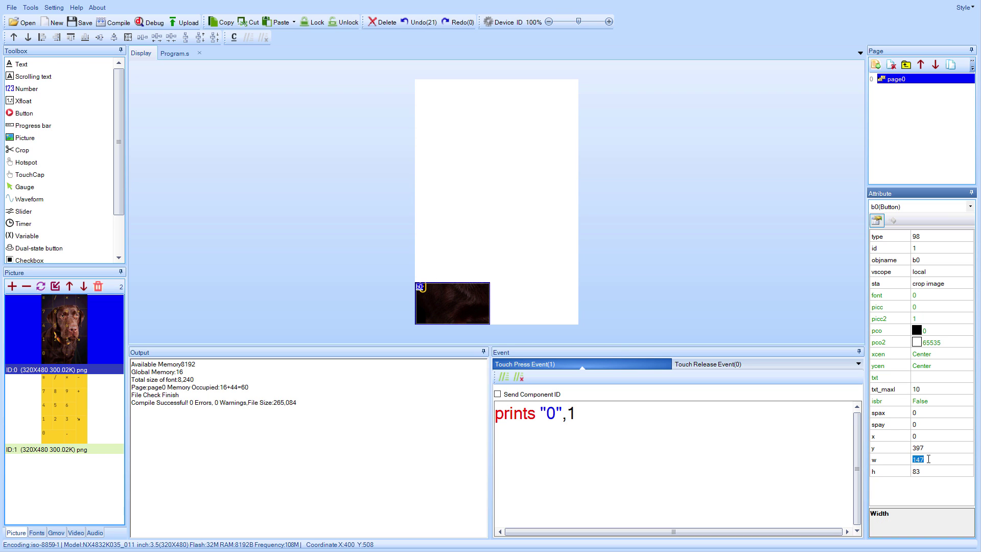
{"action": "type", "text": "160"}
{"action": "key", "text": "Return"}
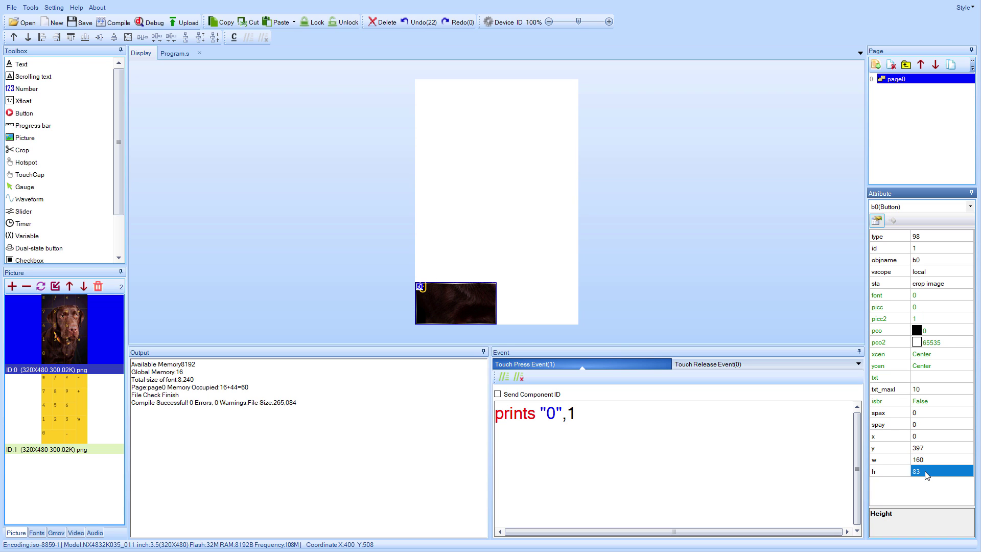
{"action": "left_click", "coordinate": [929, 472]}
{"action": "key", "text": "Return"}
{"action": "left_click", "coordinate": [438, 188]}
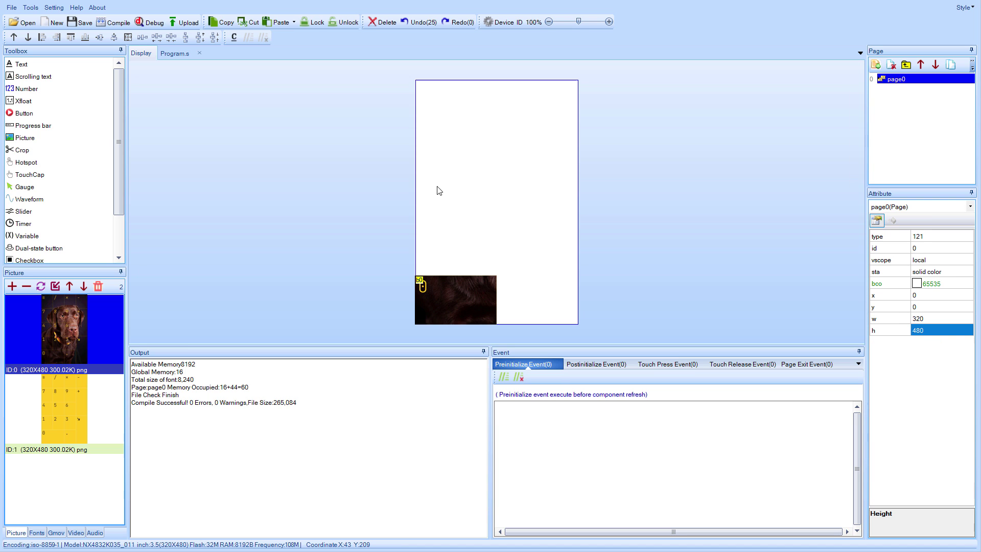
Run the page in the debug simulator, test the 0 key's pressed state several times and close the simulator.
{"action": "left_click", "coordinate": [150, 23]}
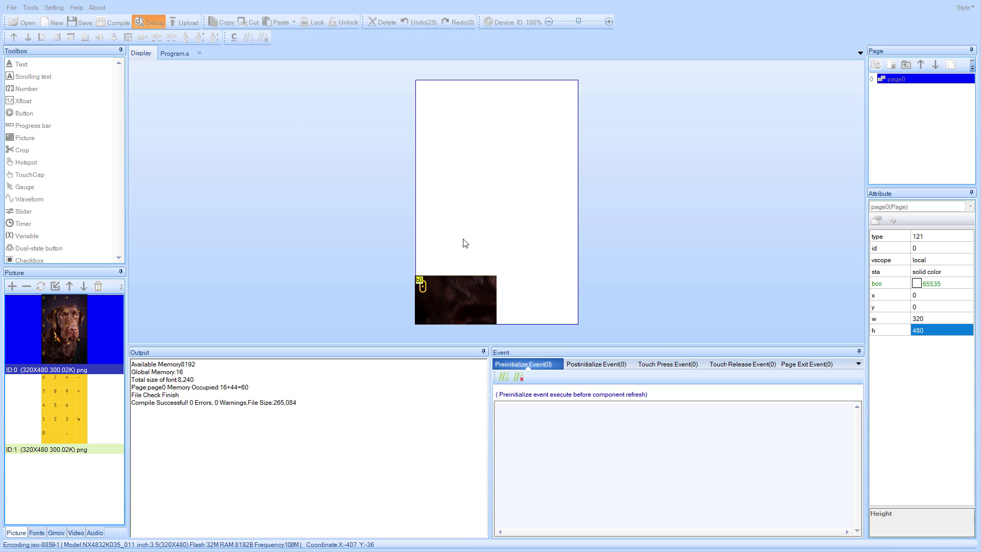
{"action": "left_click", "coordinate": [461, 330]}
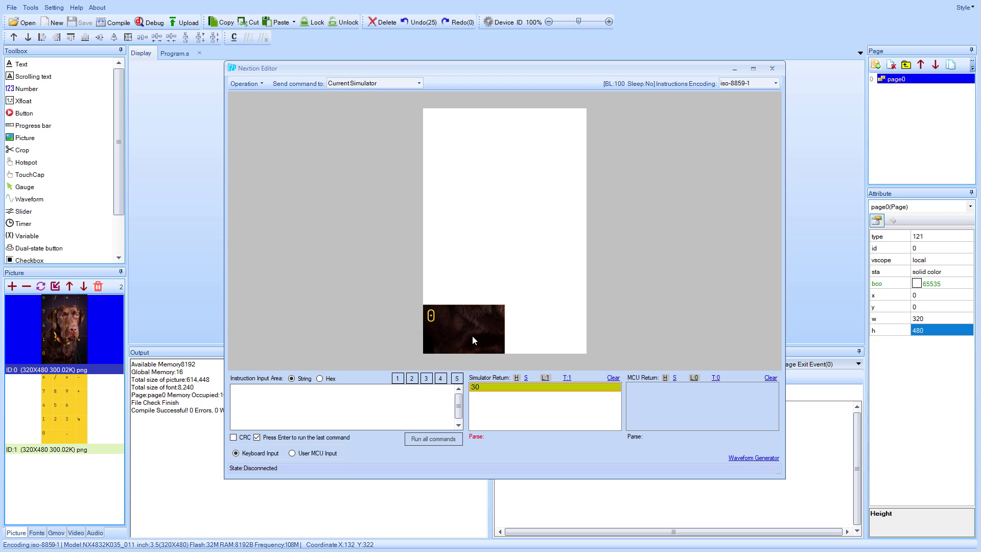
{"action": "left_click", "coordinate": [465, 321]}
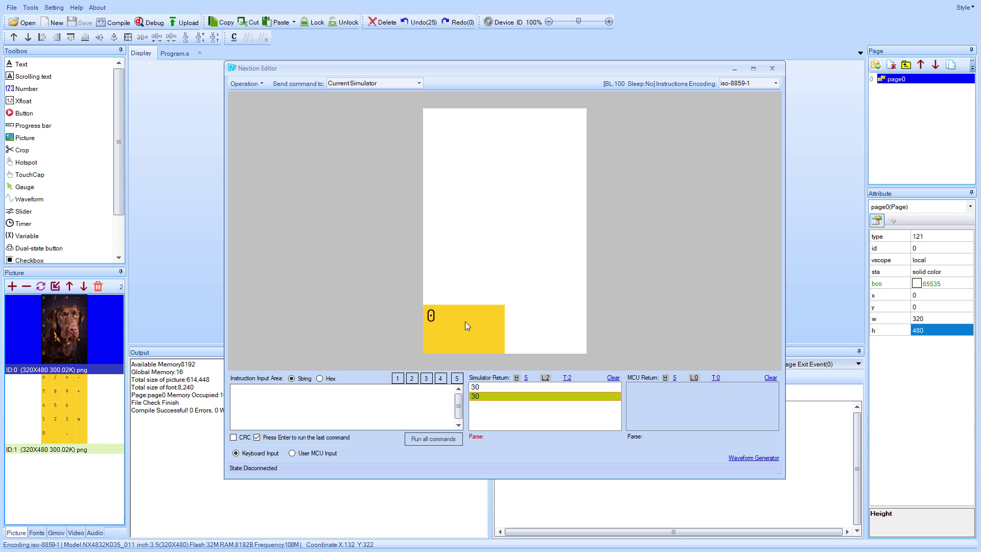
{"action": "left_click", "coordinate": [462, 331]}
{"action": "left_click", "coordinate": [463, 330]}
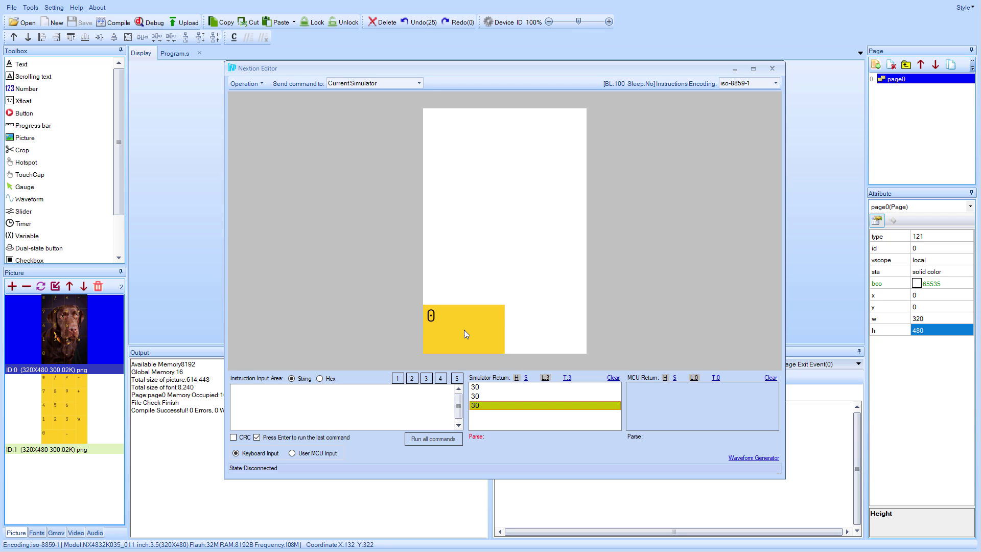
{"action": "key", "text": "alt+F4"}
Duplicate the 0 button above the original and change the copy's touch press event to prints "1",1.
{"action": "left_click", "coordinate": [468, 301]}
{"action": "left_click_drag", "start_coordinate": [469, 302], "coordinate": [470, 248]}
{"action": "left_click", "coordinate": [548, 414]}
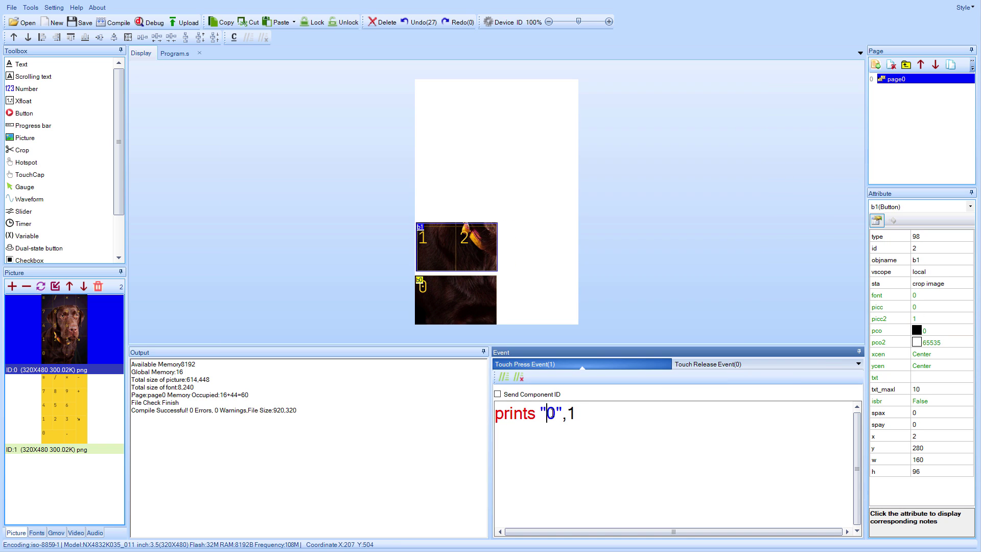
{"action": "key", "text": "Delete"}
{"action": "type", "text": "1"}
Set the 1 button's width to 80 and position it at X 0, Y 288, directly above the 0 button.
{"action": "left_click", "coordinate": [929, 462]}
{"action": "type", "text": "8"}
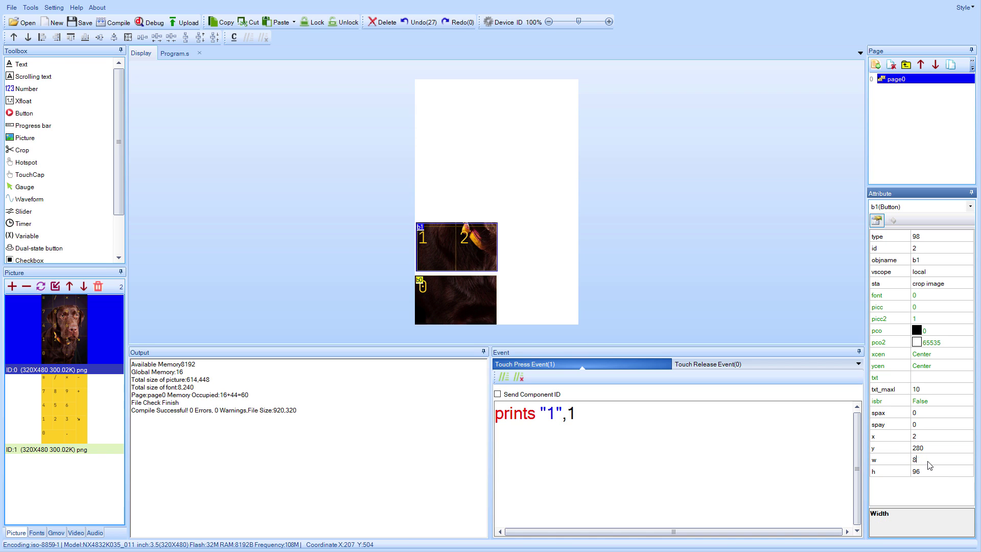
{"action": "type", "text": "0"}
{"action": "key", "text": "Return"}
{"action": "left_click_drag", "start_coordinate": [428, 253], "coordinate": [429, 261]}
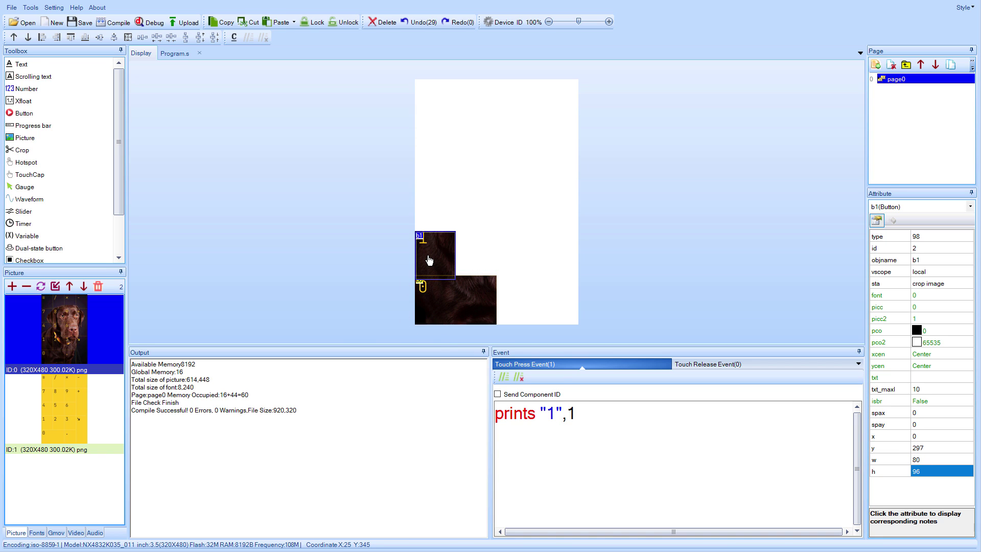
{"action": "key", "text": "Up"}
{"action": "key", "text": "Up"}
{"action": "key", "text": "Up"}
{"action": "key", "text": "Up"}
{"action": "key", "text": "Up"}
{"action": "key", "text": "Up"}
{"action": "key", "text": "Up"}
{"action": "key", "text": "Up"}
{"action": "key", "text": "Up"}
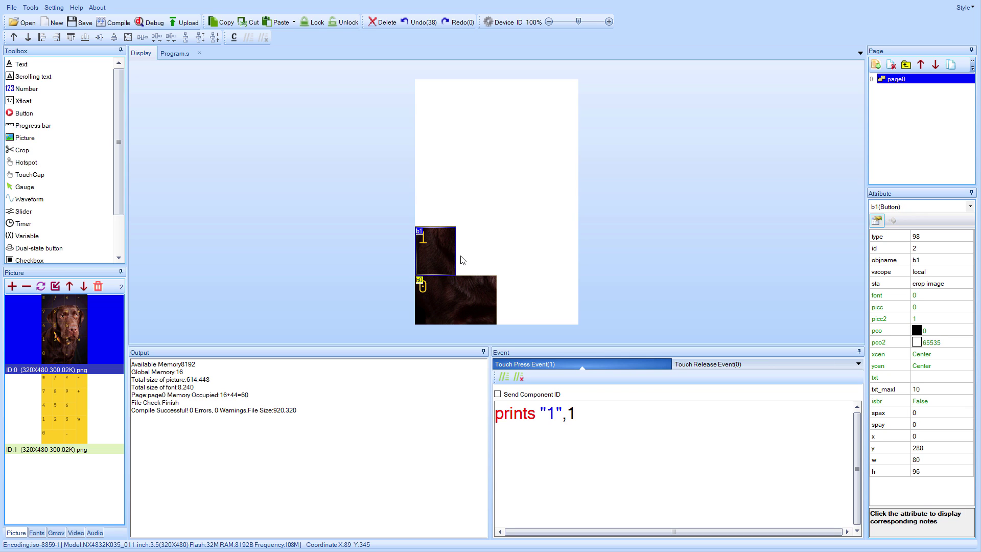
Paste copies of the 1 button as keys 2 to 6, each 80 × 96 and aligned to the keypad grid.
{"action": "key", "text": "ctrl+v"}
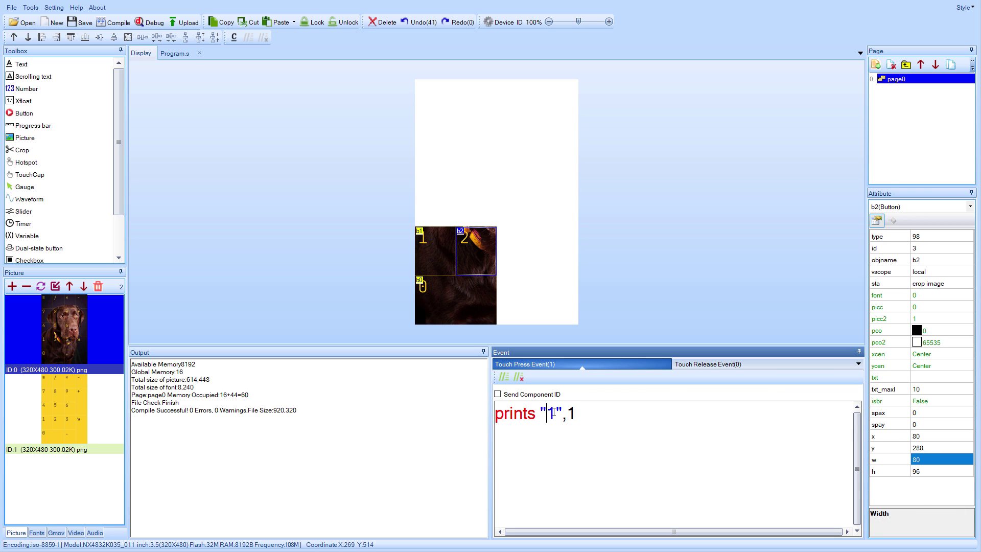
{"action": "key", "text": "ctrl+v"}
{"action": "key", "text": "ctrl+v"}
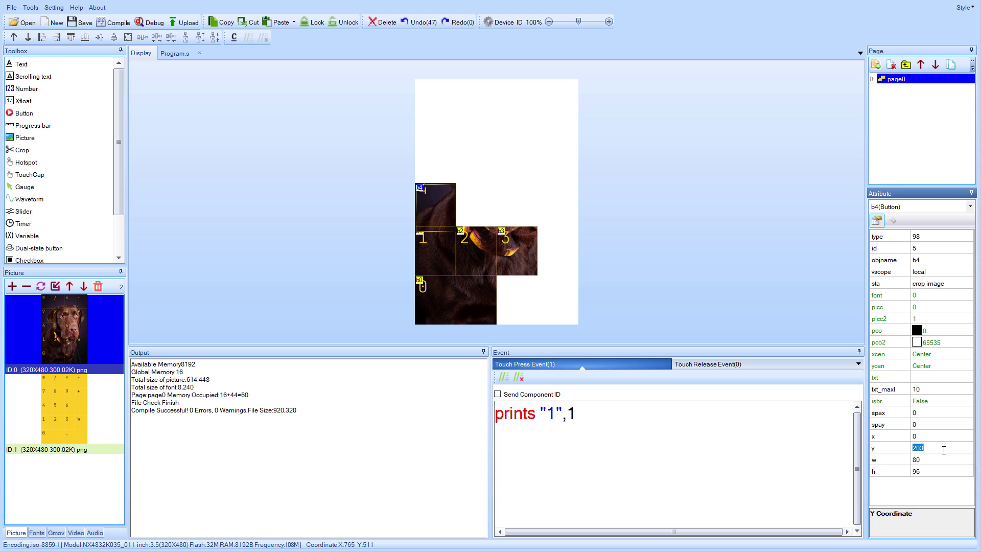
{"action": "left_click_drag", "start_coordinate": [433, 203], "coordinate": [432, 197]}
{"action": "key", "text": "ctrl+v"}
{"action": "key", "text": "ctrl+v"}
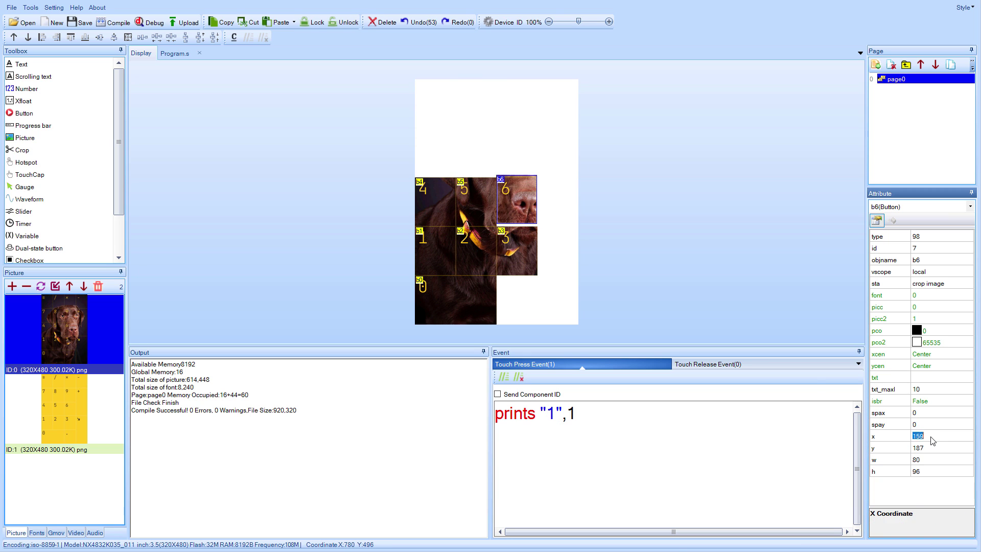
Paste three more button copies as keys 7, 8 and 9 in the row above keys 4 to 6.
{"action": "key", "text": "ctrl+v"}
{"action": "key", "text": "ctrl+v"}
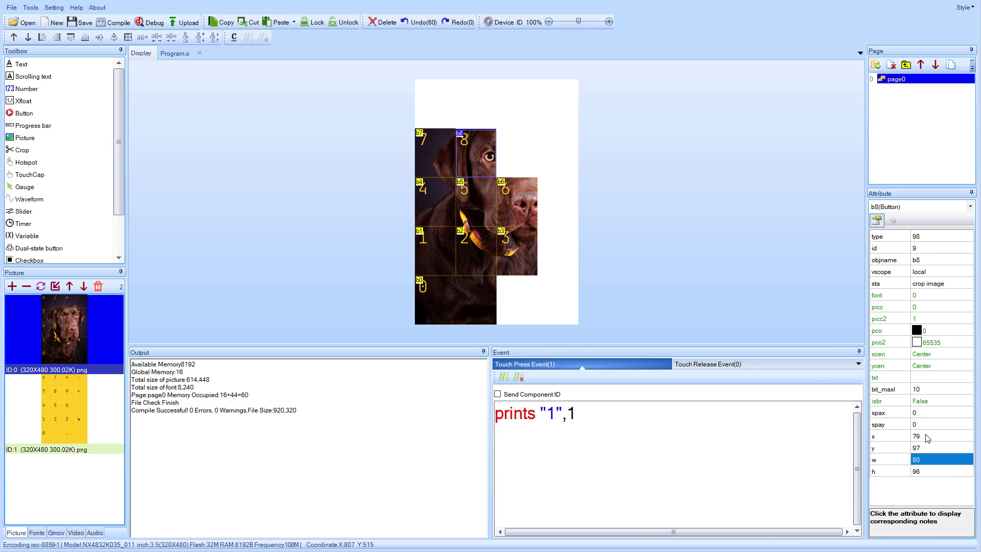
{"action": "key", "text": "ctrl+v"}
Paste button copies for the decimal point, menu and divide keys, entering / in the divide key's touch press event.
{"action": "key", "text": "ctrl+v"}
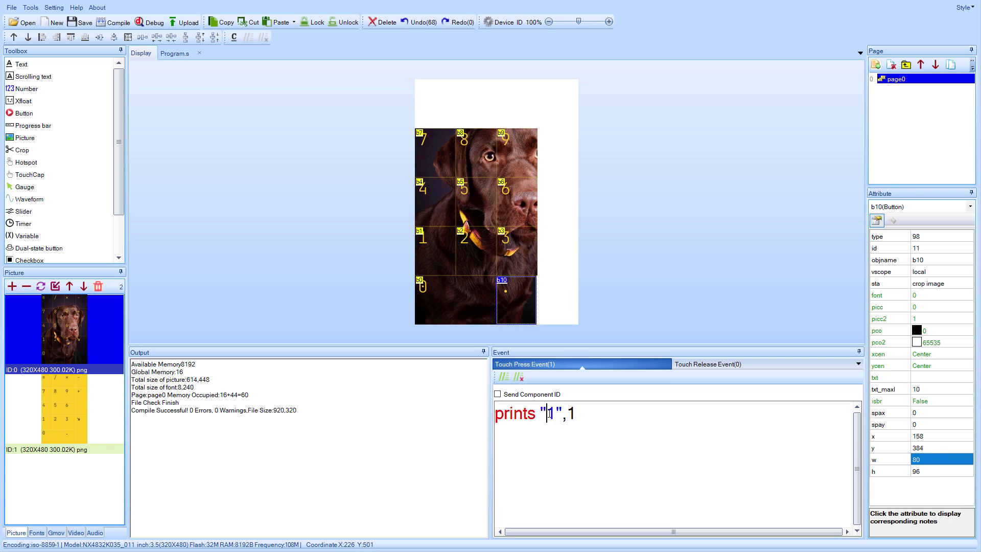
{"action": "key", "text": "ctrl+v"}
{"action": "key", "text": "ctrl+v"}
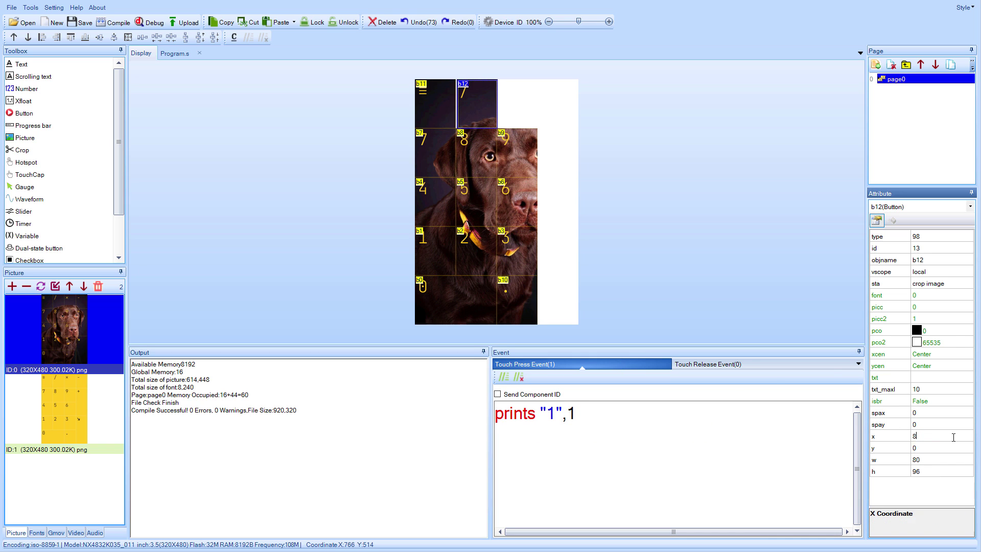
{"action": "type", "text": "/"}
Paste button copies for the multiply, minus and plus keys, entering + in the plus key's touch press event.
{"action": "key", "text": "ctrl+v"}
{"action": "key", "text": "ctrl+v"}
{"action": "key", "text": "ctrl+v"}
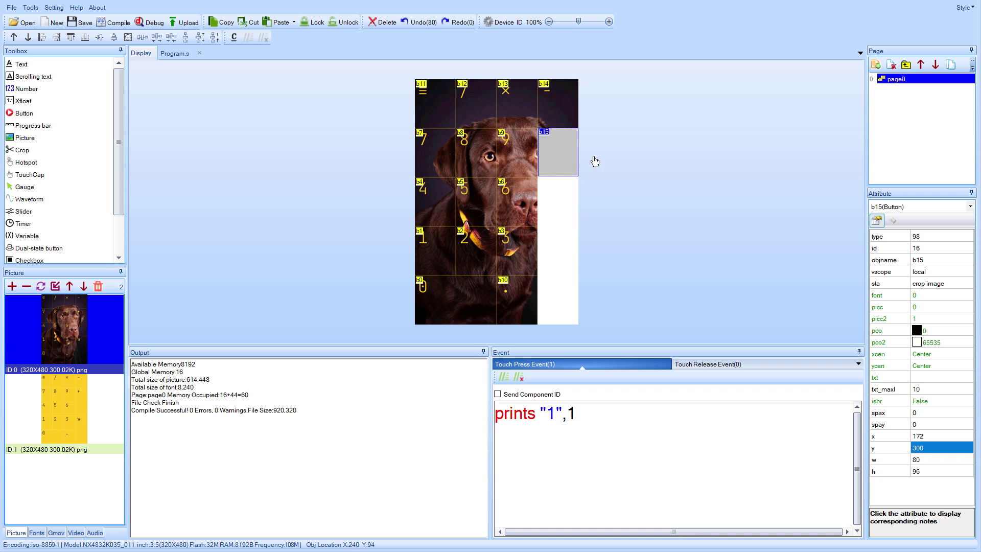
{"action": "double_click", "coordinate": [551, 412]}
{"action": "type", "text": "+"}
Paste a button copy as the 80 × 192 enter key at X 240, Y 288, comment out its touch press code, and save.
{"action": "key", "text": "ctrl+v"}
{"action": "left_click_drag", "start_coordinate": [558, 201], "coordinate": [558, 323]}
{"action": "left_click", "coordinate": [496, 413]}
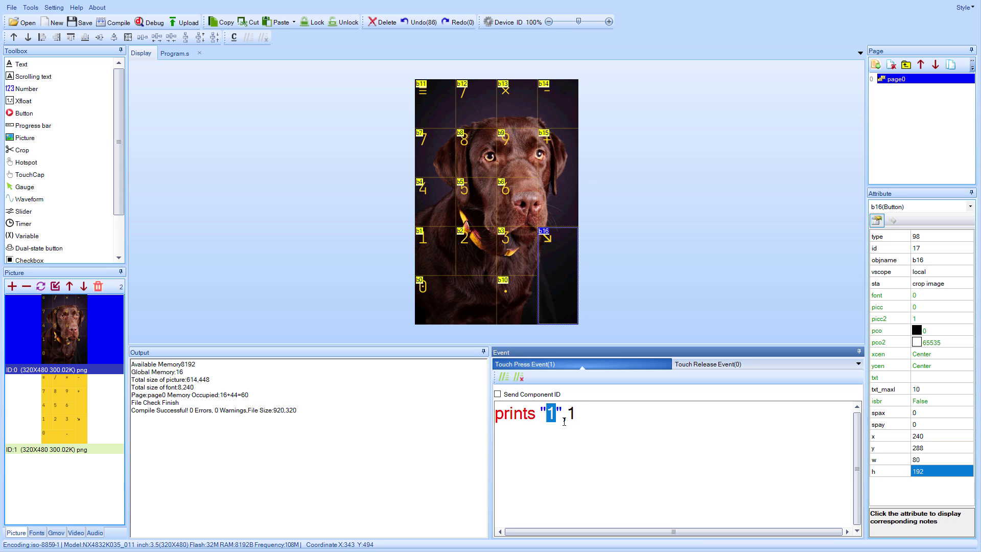
{"action": "type", "text": "//"}
{"action": "key", "text": "ctrl+s"}
Replace the code in the menu key's touch press event with the comment //menu button.
{"action": "left_click", "coordinate": [440, 110]}
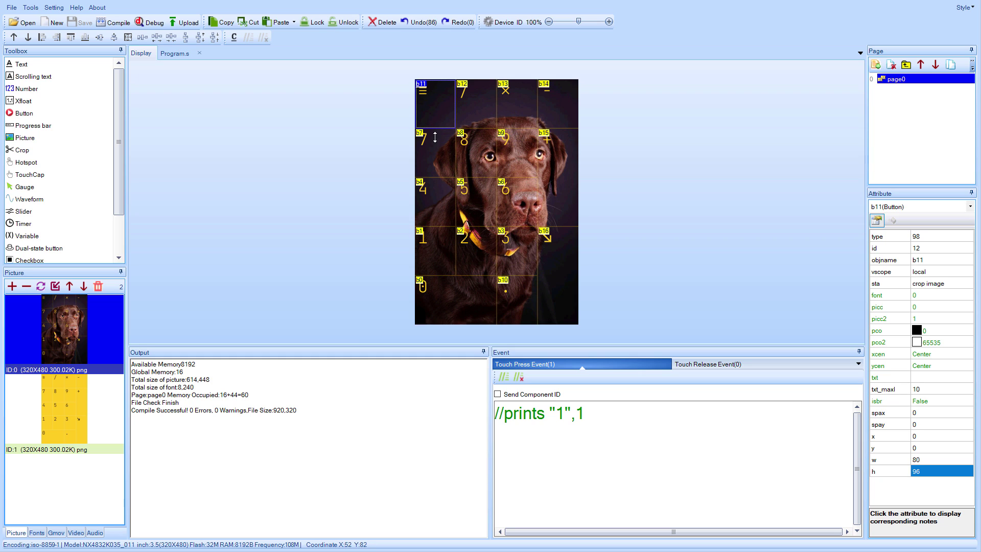
{"action": "left_click_drag", "start_coordinate": [505, 415], "coordinate": [586, 413]}
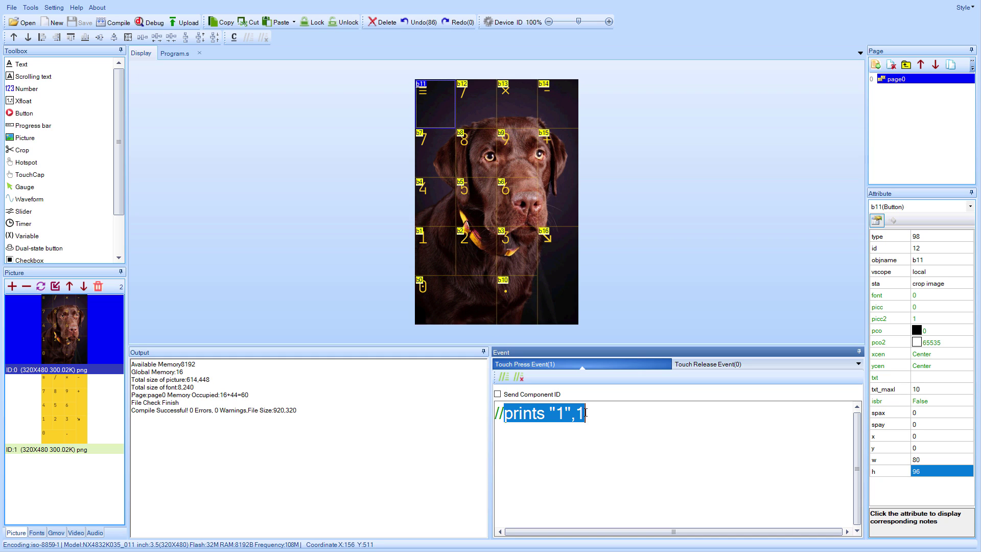
{"action": "type", "text": "menu button"}
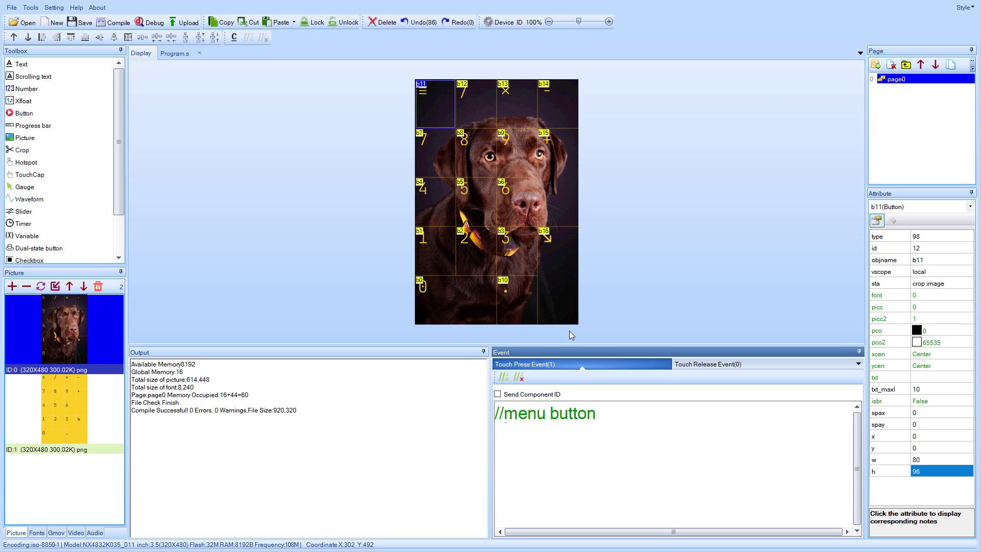
Make the enter key's touch press event send a line feed with prints 10,1 and a trailing comment.
{"action": "left_click", "coordinate": [564, 282]}
{"action": "left_click_drag", "start_coordinate": [504, 415], "coordinate": [494, 418]}
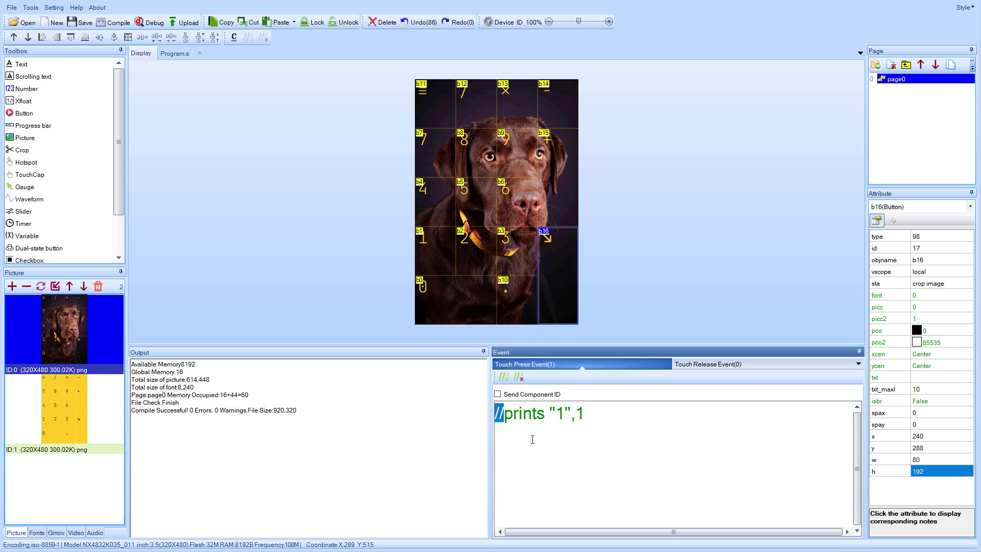
{"action": "key", "text": "Delete"}
{"action": "key", "text": "ctrl+Right"}
{"action": "key", "text": "shift+Right"}
{"action": "key", "text": "shift+Right"}
{"action": "key", "text": "shift+Right"}
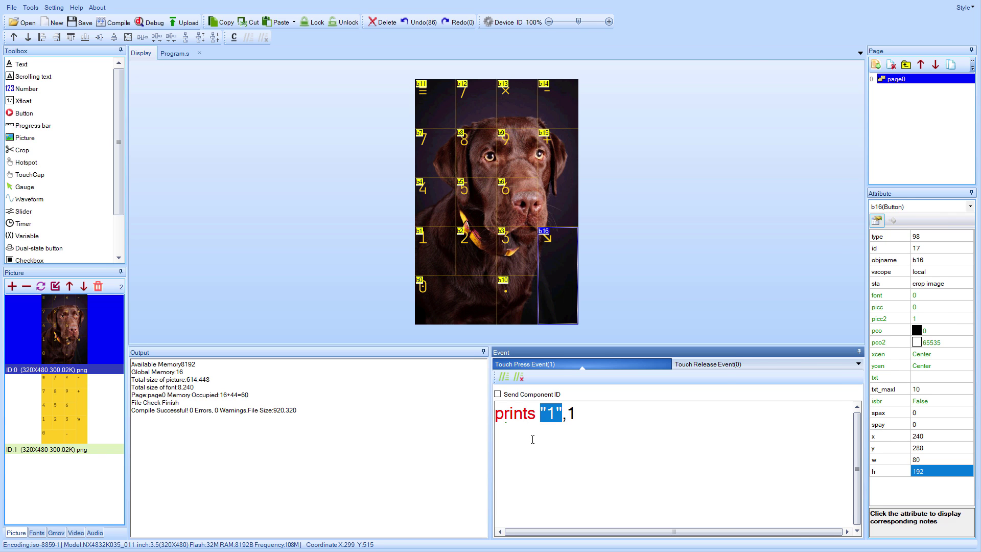
{"action": "type", "text": "10"}
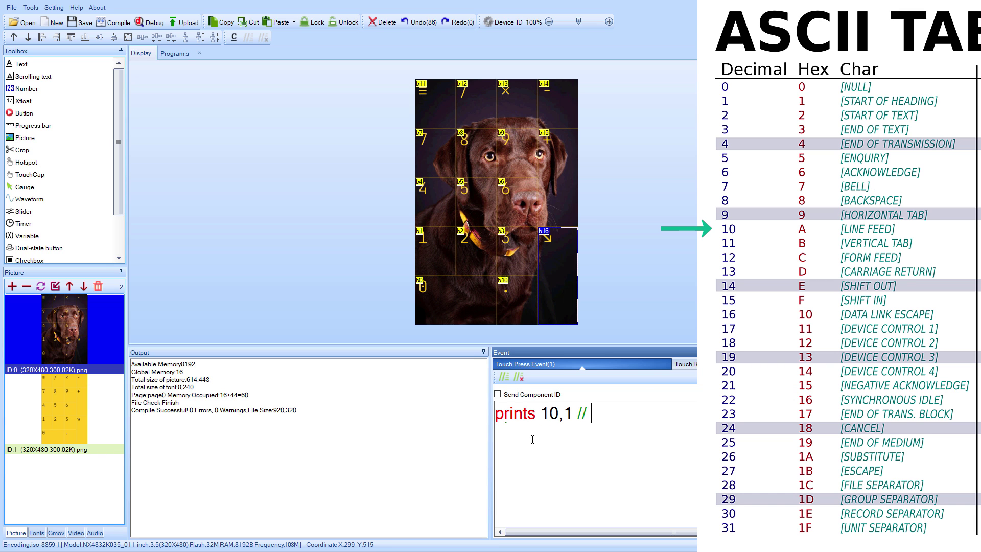
{"action": "left_click", "coordinate": [336, 155]}
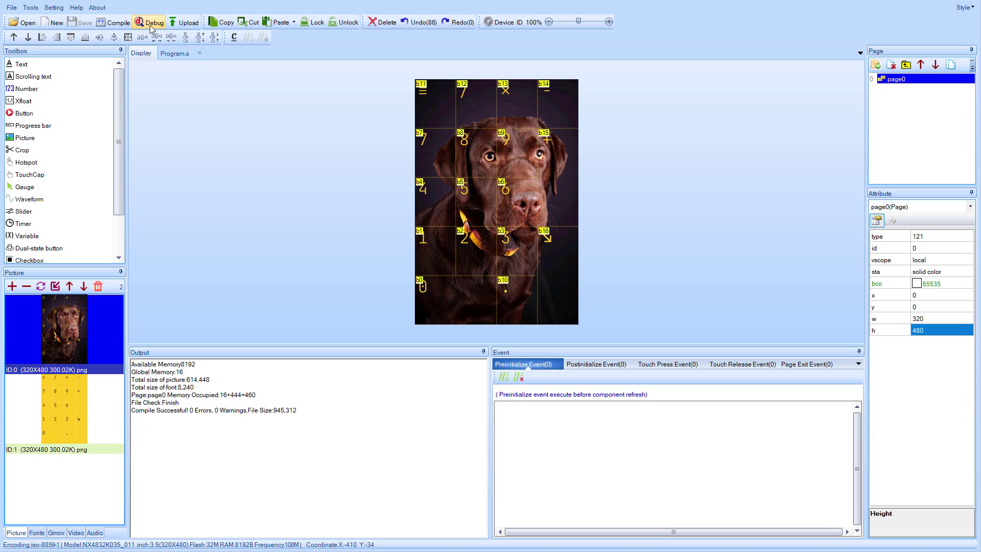
Start the debug simulator, show its returned data as strings, and test digit keys 0 to 4.
{"action": "left_click", "coordinate": [151, 24]}
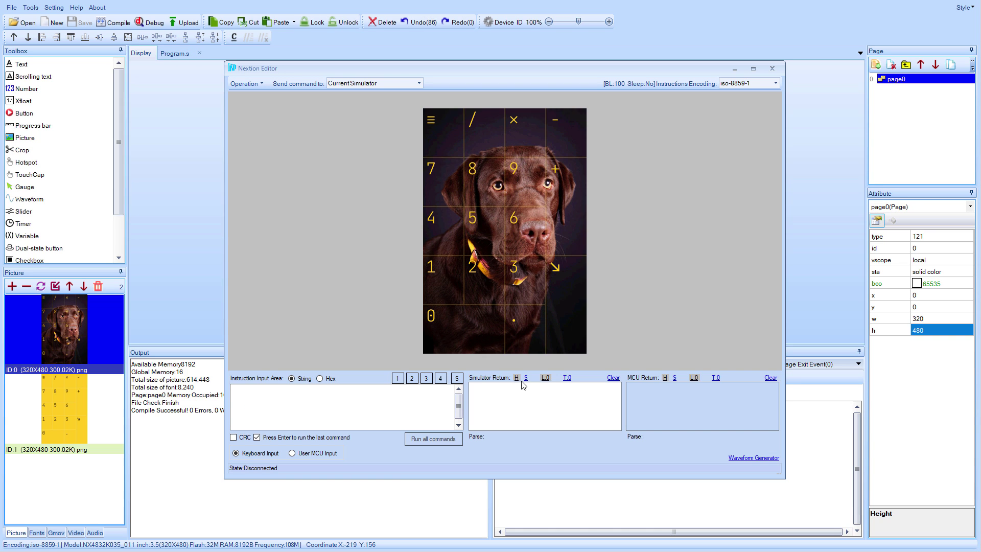
{"action": "left_click", "coordinate": [527, 380]}
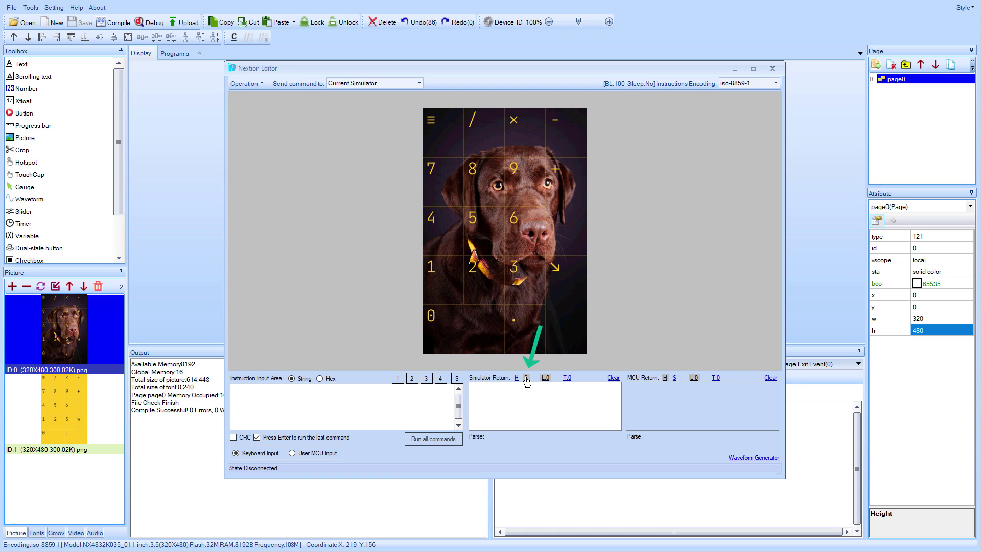
{"action": "left_click", "coordinate": [458, 324]}
{"action": "left_click", "coordinate": [439, 287]}
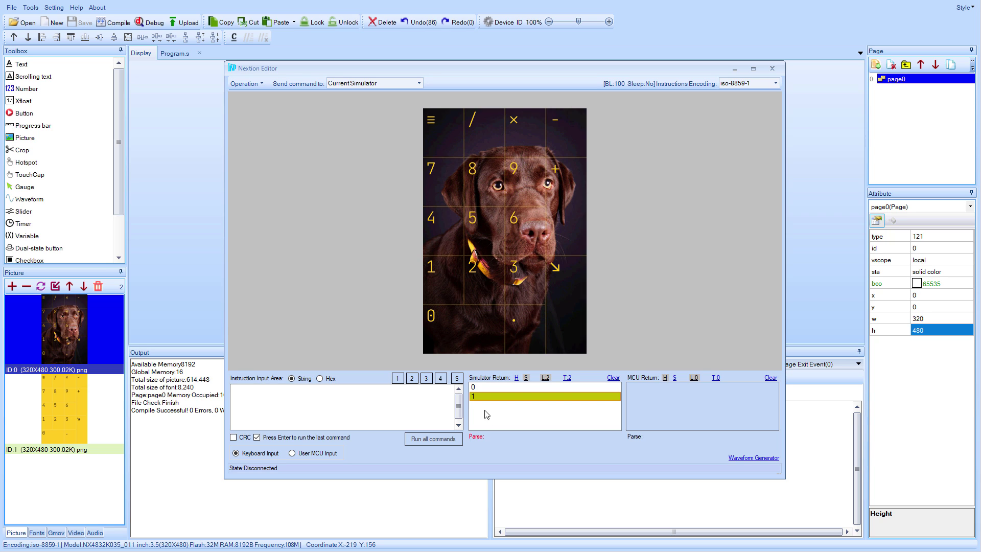
{"action": "left_click", "coordinate": [501, 287]}
{"action": "left_click", "coordinate": [518, 291]}
{"action": "left_click", "coordinate": [442, 232]}
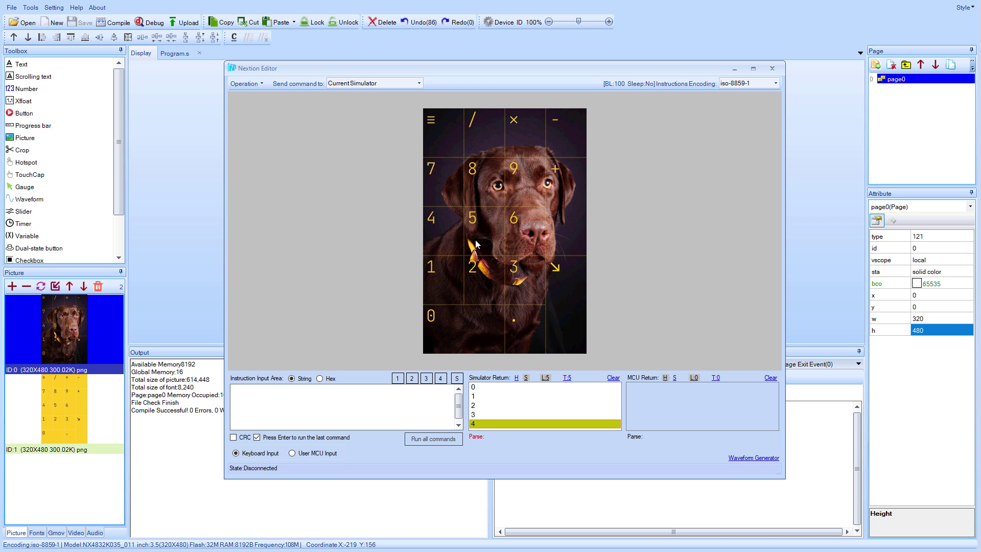
Test the remaining digit, operator and enter keys, inspect the enter key's returned code, and close the simulator.
{"action": "left_click", "coordinate": [476, 244]}
{"action": "left_click", "coordinate": [519, 240]}
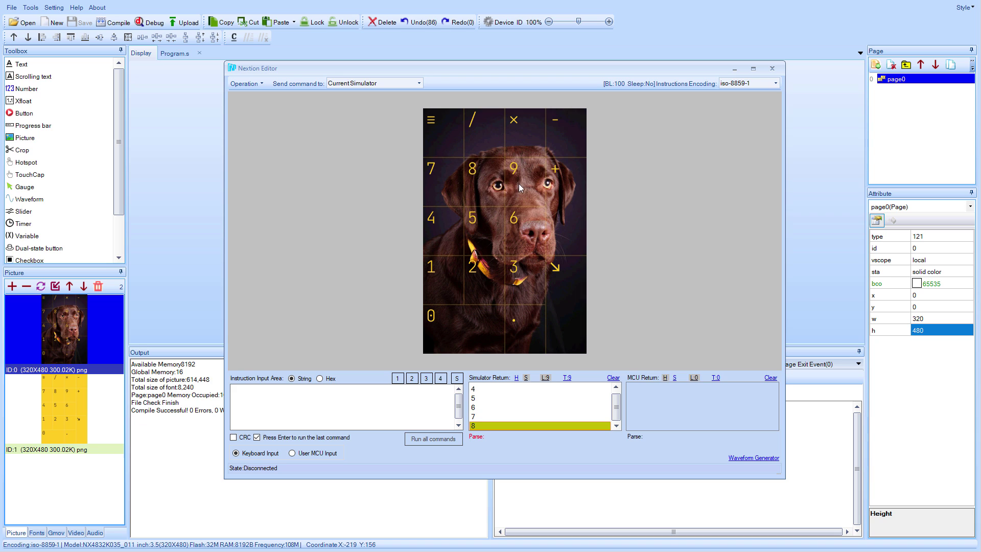
{"action": "left_click", "coordinate": [562, 139]}
{"action": "left_click", "coordinate": [566, 196]}
{"action": "left_click", "coordinate": [563, 295]}
{"action": "mouse_move", "coordinate": [474, 429]}
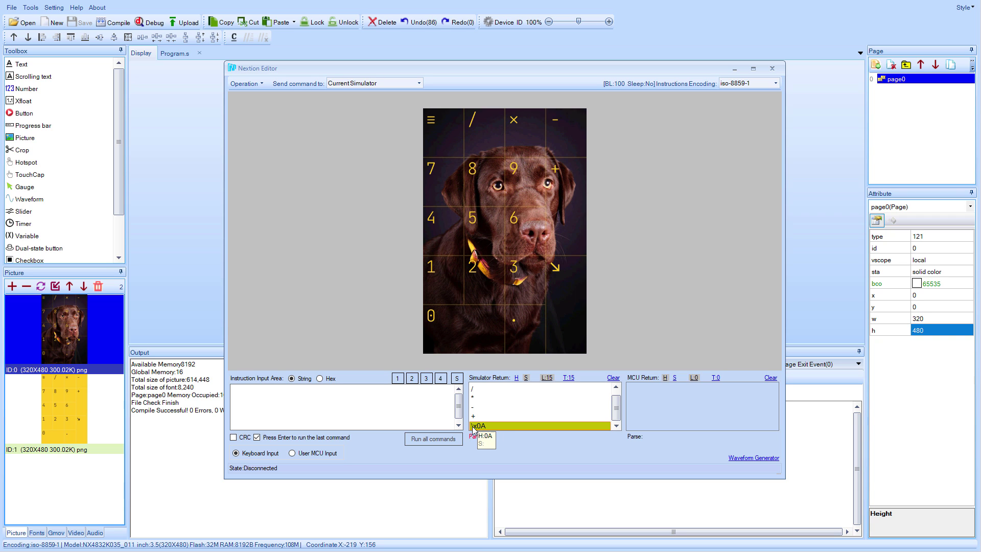
{"action": "left_click", "coordinate": [772, 68]}
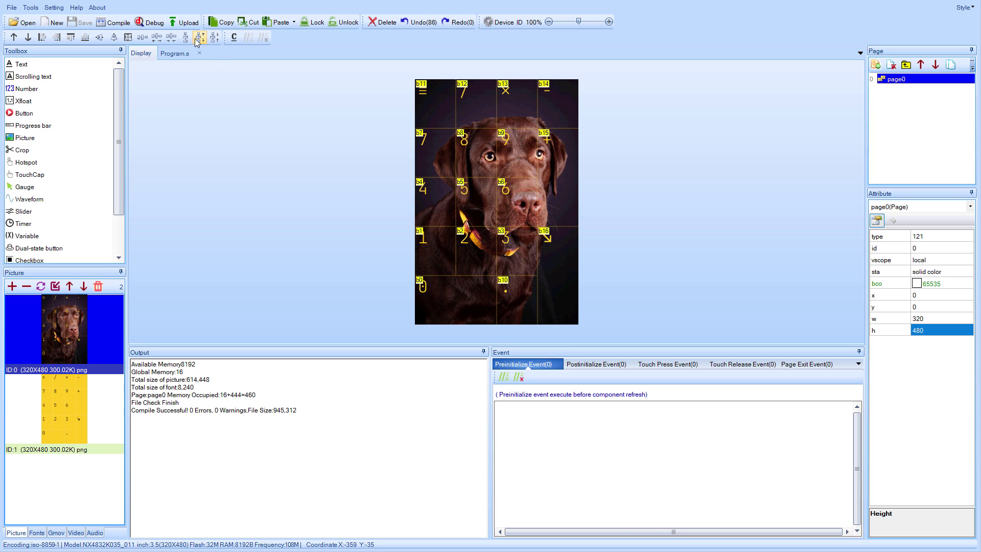
Upload the keypad project to the Nextion display.
{"action": "left_click", "coordinate": [183, 22]}
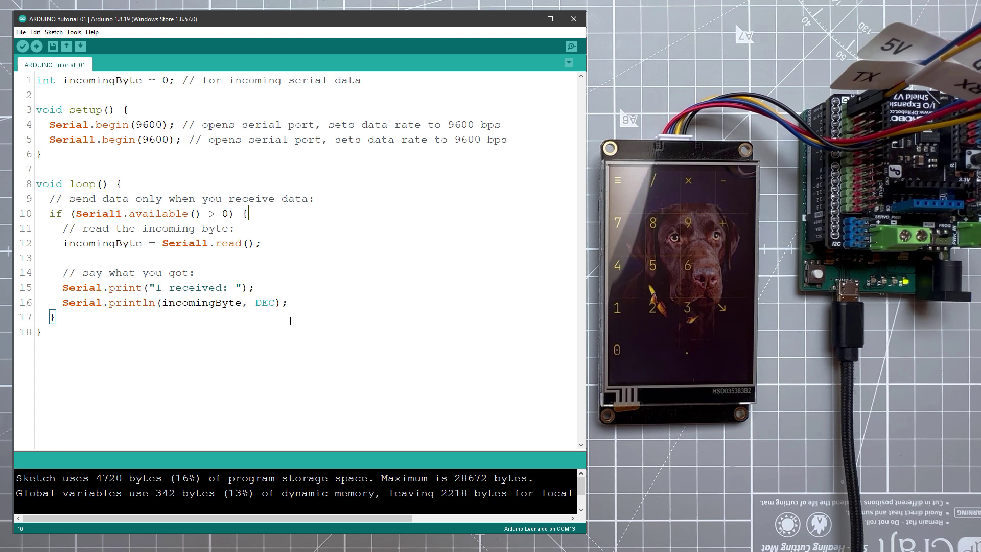
In the Arduino IDE, change the println argument on line 16 to (char)incomingByte without DEC and upload the sketch.
{"action": "left_click_drag", "start_coordinate": [244, 302], "coordinate": [276, 302]}
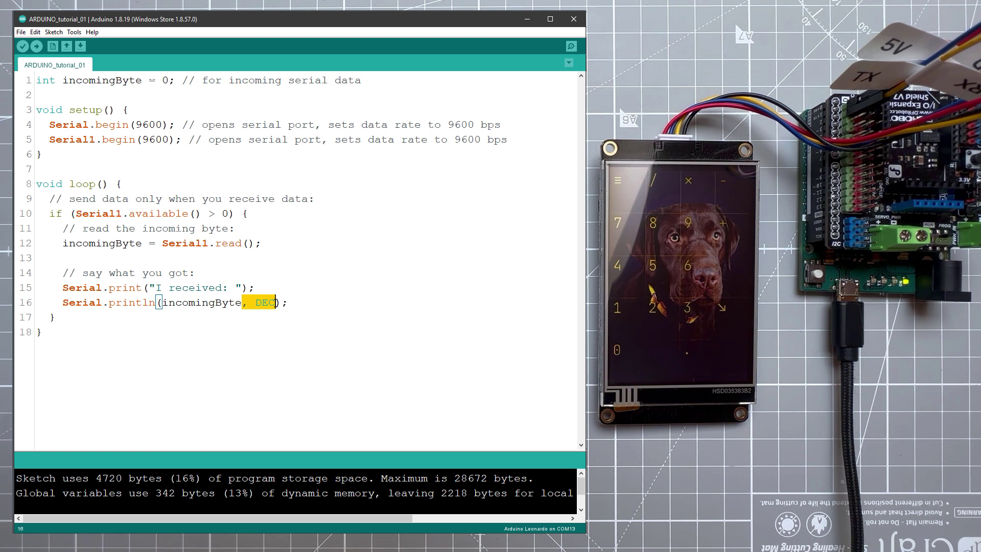
{"action": "key", "text": "BackSpace"}
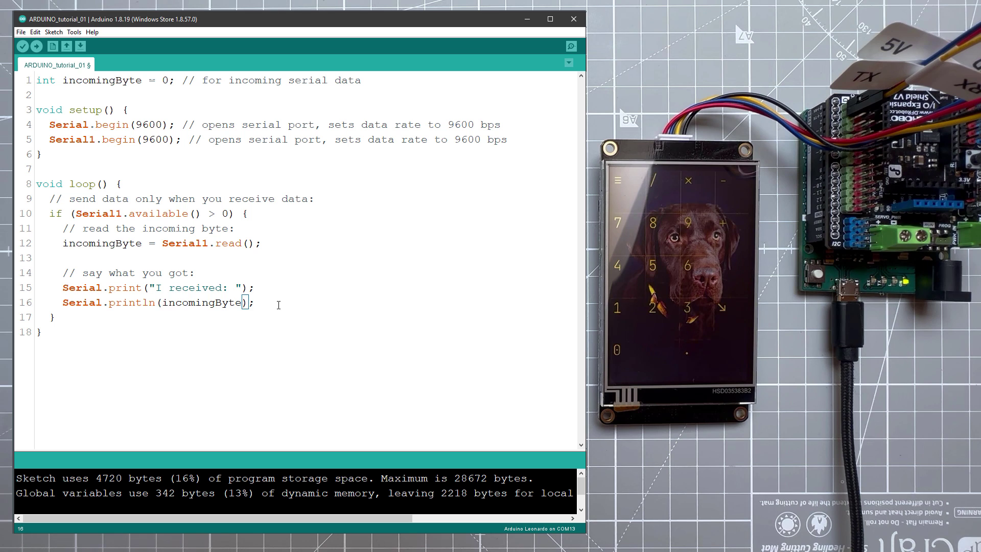
{"action": "key", "text": "ctrl+Left"}
{"action": "type", "text": "(char)"}
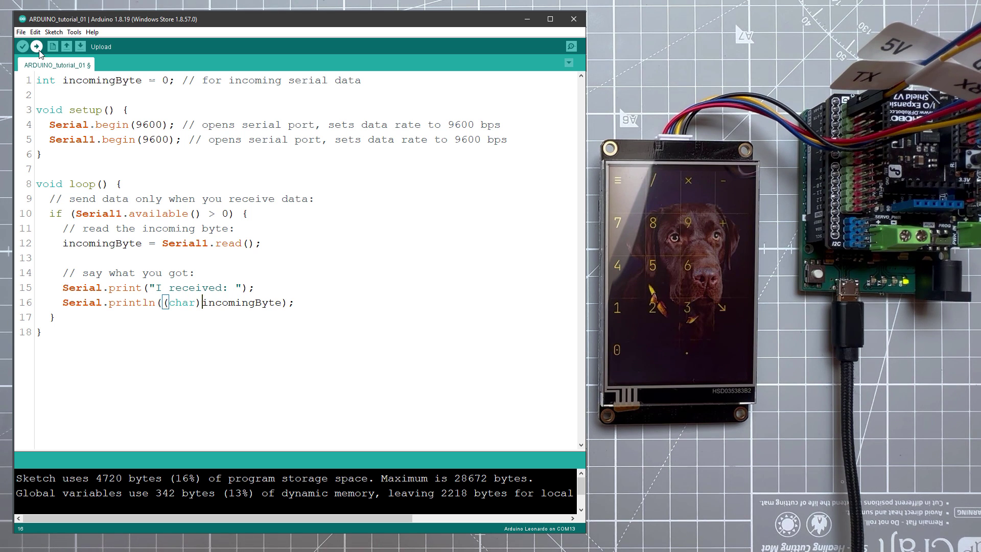
{"action": "left_click", "coordinate": [37, 46]}
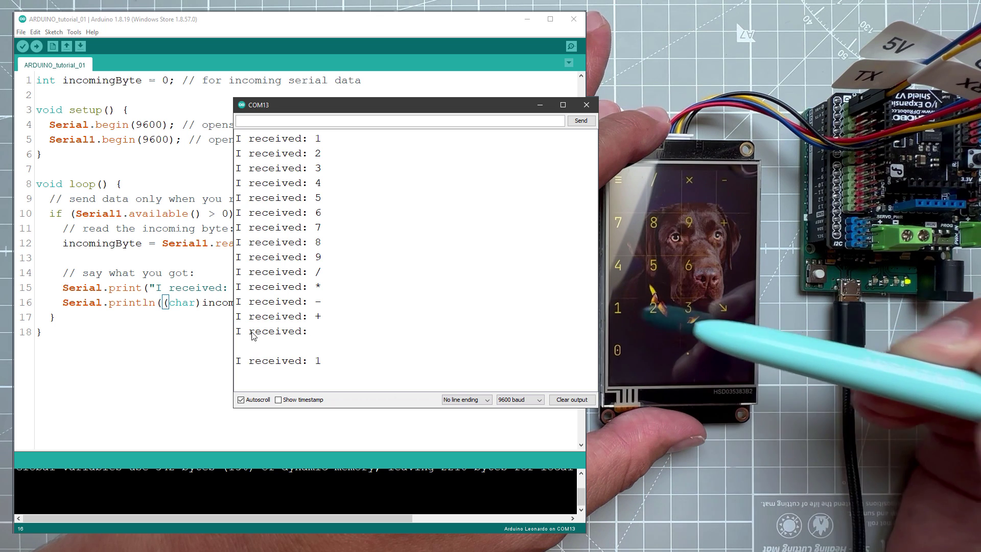
Examine the enter key's line feed output in the Serial Monitor.
{"action": "left_click_drag", "start_coordinate": [315, 331], "coordinate": [249, 333]}
{"action": "left_click", "coordinate": [249, 352]}
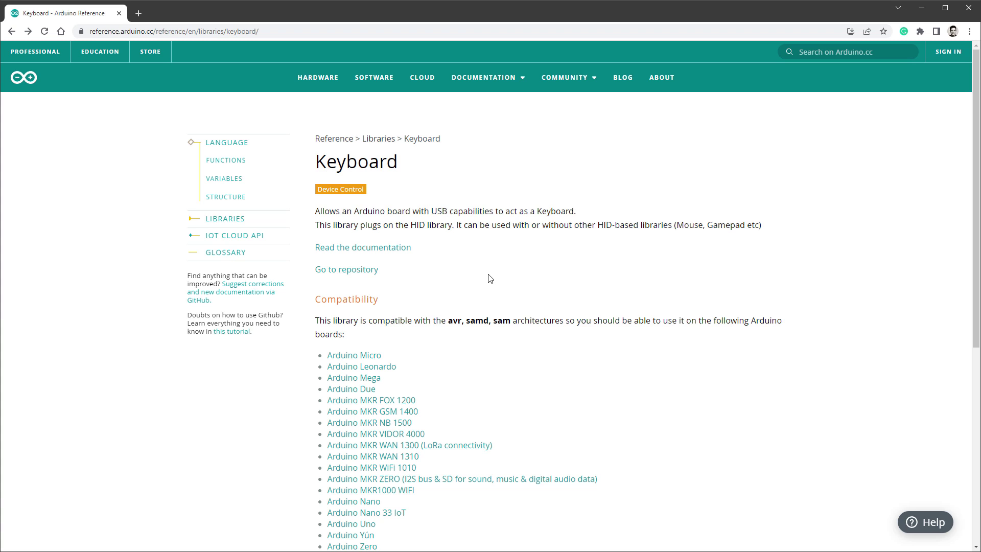
In the browser, read the Arduino Keyboard library documentation and the Keyboard.begin() page down to its example code.
{"action": "left_click_drag", "start_coordinate": [315, 163], "coordinate": [408, 164]}
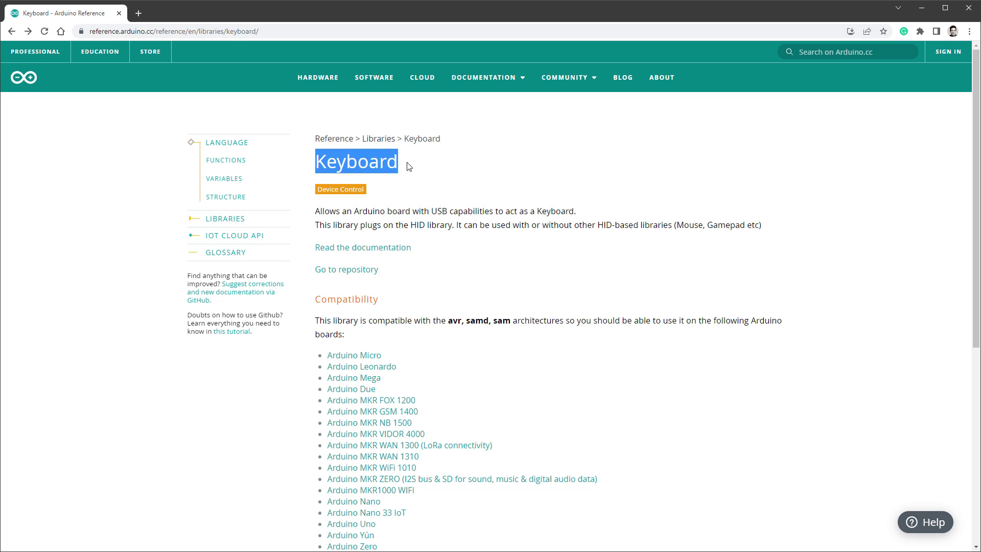
{"action": "left_click", "coordinate": [409, 165]}
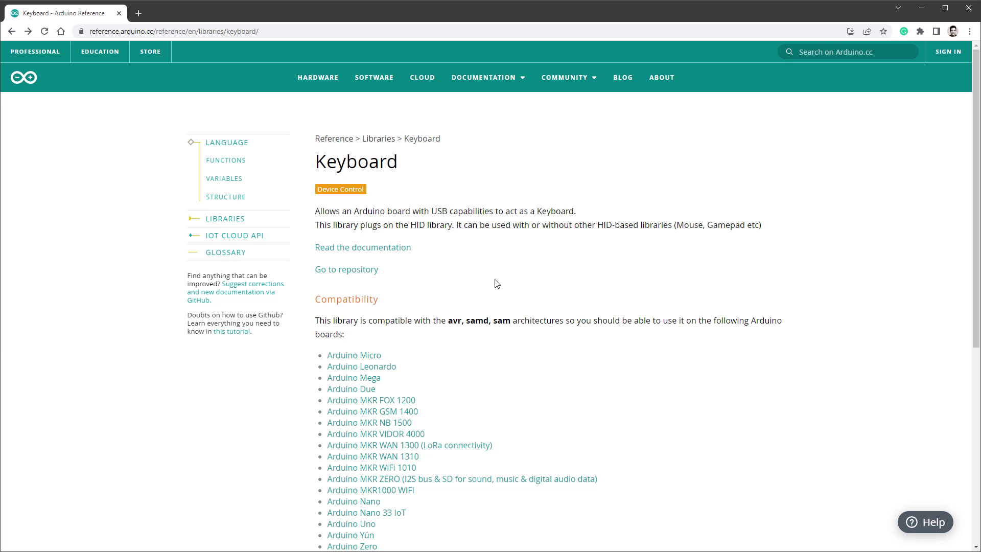
{"action": "left_click", "coordinate": [357, 247]}
{"action": "scroll", "coordinate": [447, 245], "scroll_direction": "down", "scroll_amount": 6}
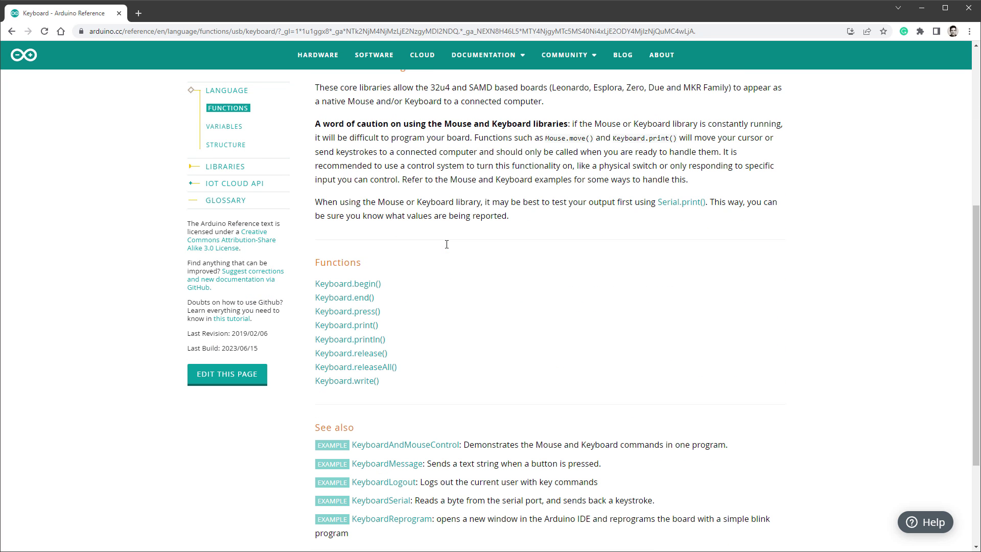
{"action": "left_click", "coordinate": [327, 284]}
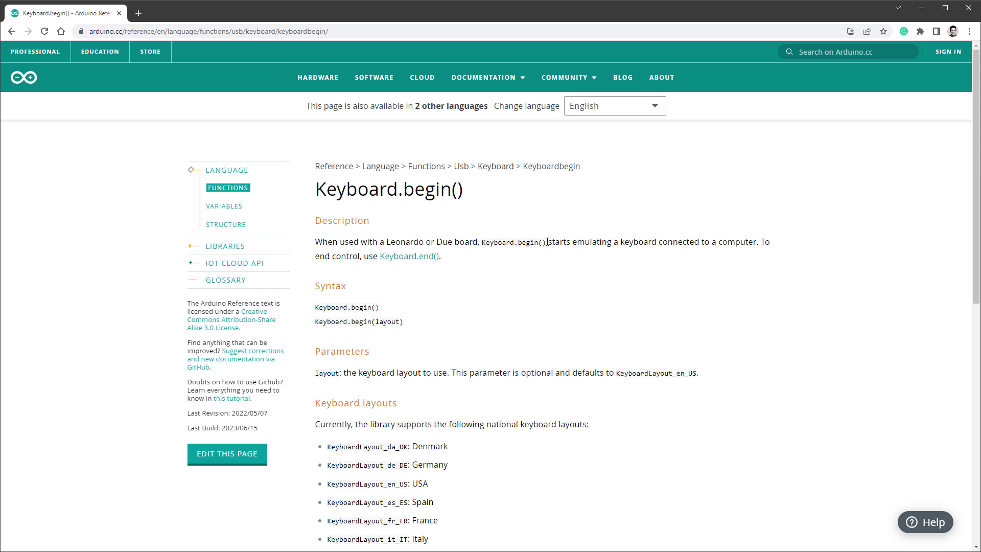
{"action": "left_click_drag", "start_coordinate": [547, 242], "coordinate": [658, 244]}
{"action": "left_click_drag", "start_coordinate": [715, 244], "coordinate": [765, 243]}
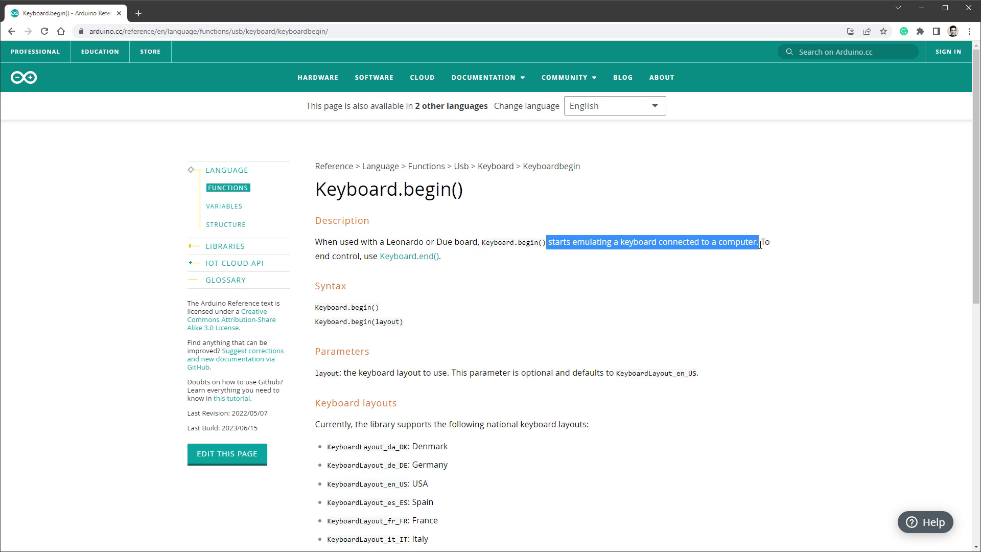
{"action": "left_click", "coordinate": [729, 252]}
{"action": "scroll", "coordinate": [420, 223], "scroll_direction": "down", "scroll_amount": 9}
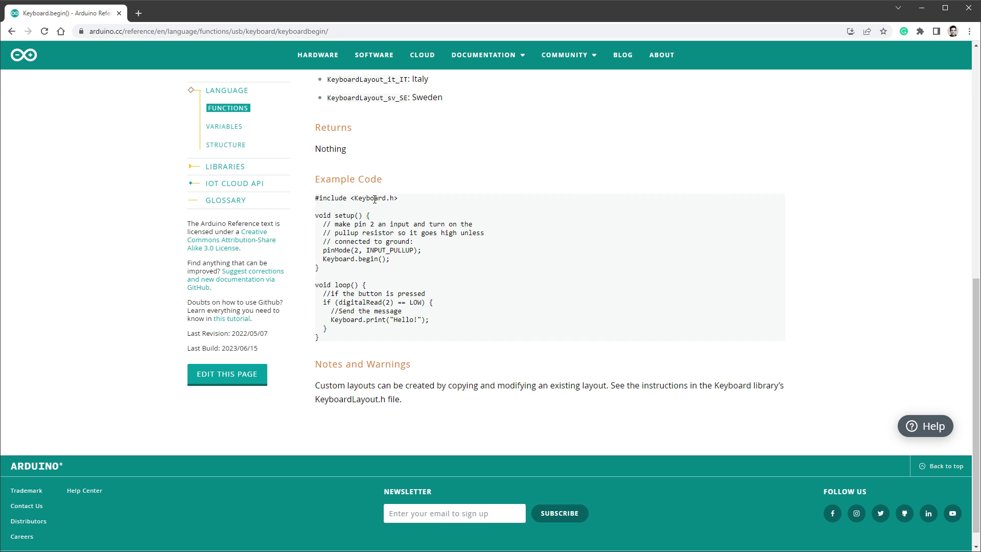
Add #include <Keyboard.h> at the top of ARDUINO_tutorial_02 and a commented Keyboard.begin(); line in setup(), copying from the reference example.
{"action": "left_click_drag", "start_coordinate": [374, 200], "coordinate": [188, 221]}
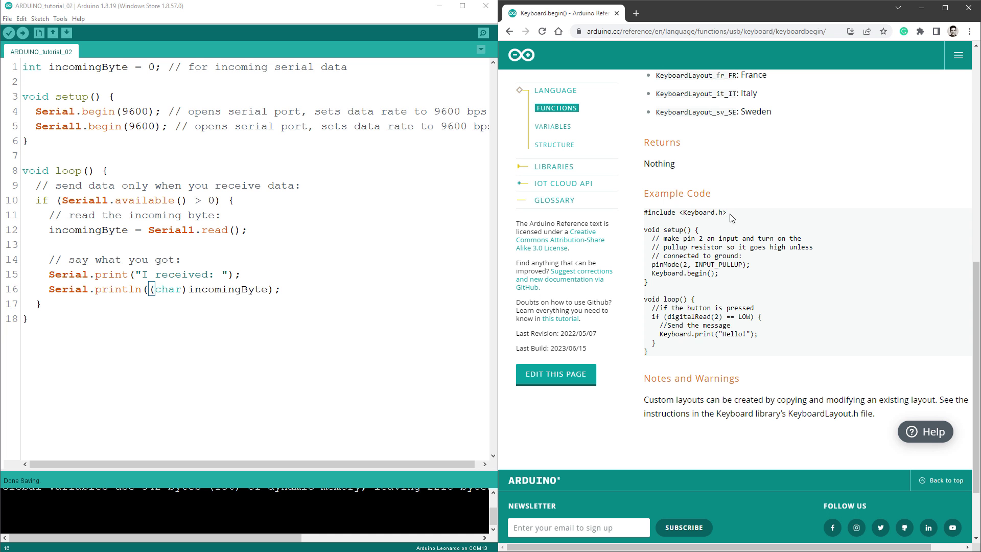
{"action": "left_click_drag", "start_coordinate": [731, 213], "coordinate": [643, 213]}
{"action": "key", "text": "ctrl+c"}
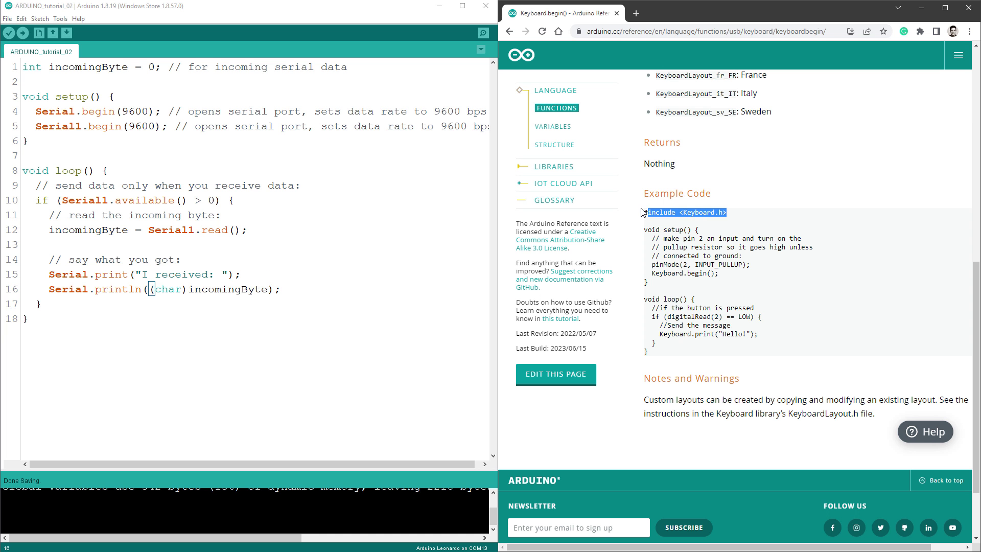
{"action": "left_click", "coordinate": [39, 67]}
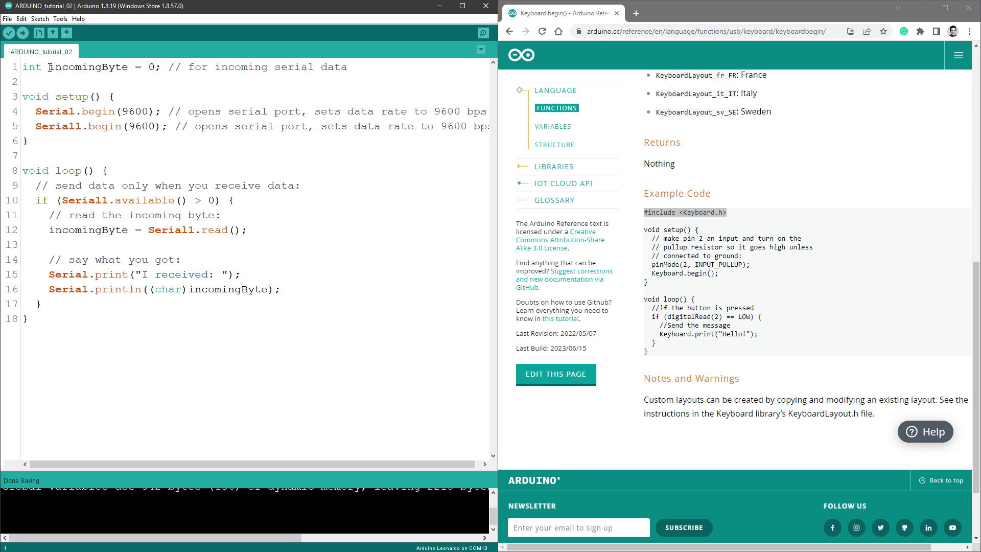
{"action": "key", "text": "Return"}
{"action": "key", "text": "Up"}
{"action": "key", "text": "ctrl+v"}
{"action": "left_click_drag", "start_coordinate": [652, 273], "coordinate": [722, 276]}
{"action": "left_click", "coordinate": [247, 176]}
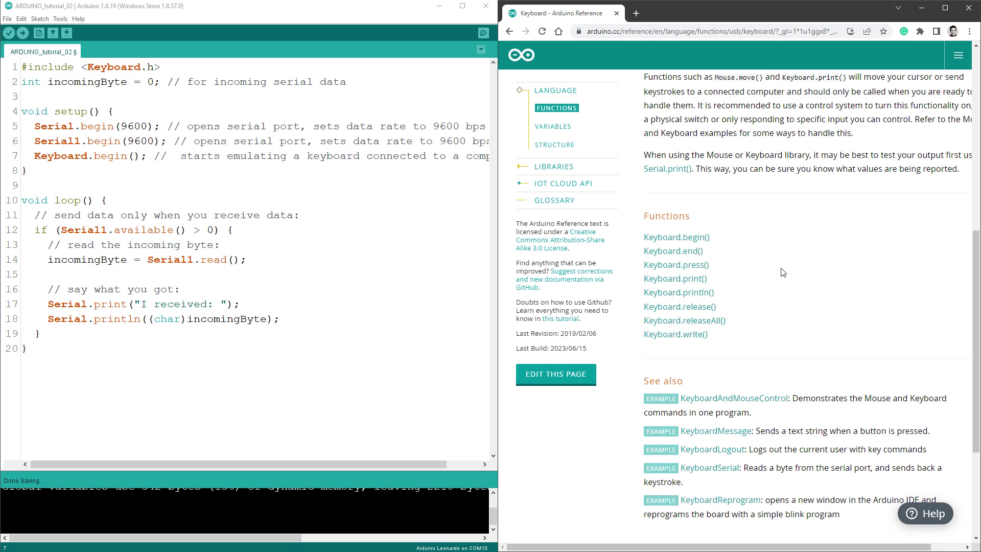
Review the Keyboard library's key-sending functions and open the Keyboard.write() reference page.
{"action": "left_click_drag", "start_coordinate": [641, 265], "coordinate": [736, 341]}
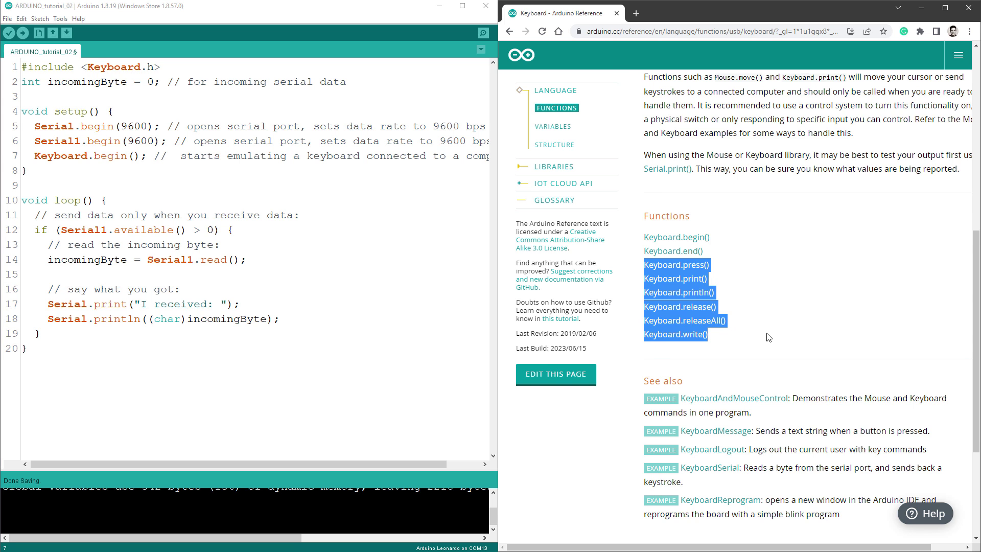
{"action": "left_click", "coordinate": [675, 335]}
{"action": "left_click_drag", "start_coordinate": [643, 196], "coordinate": [802, 198]}
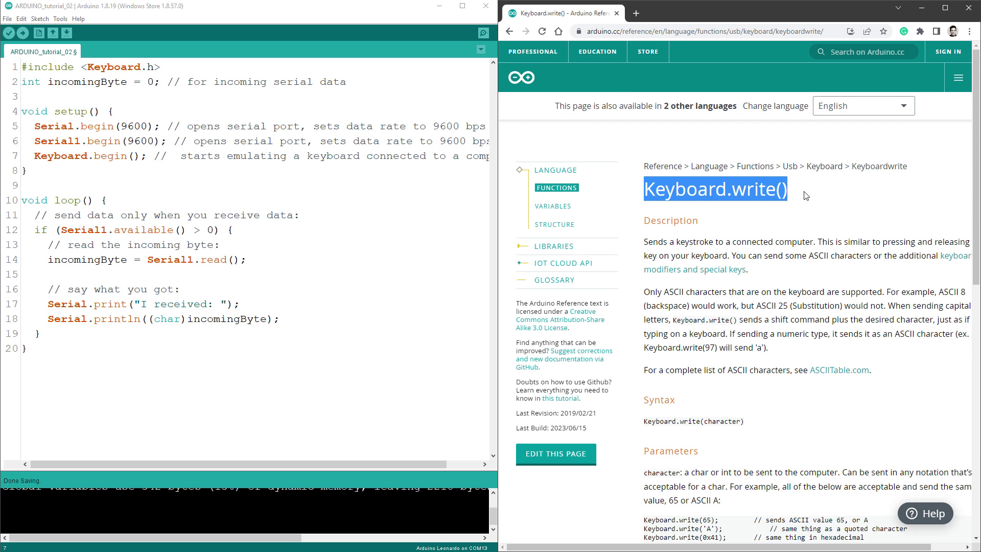